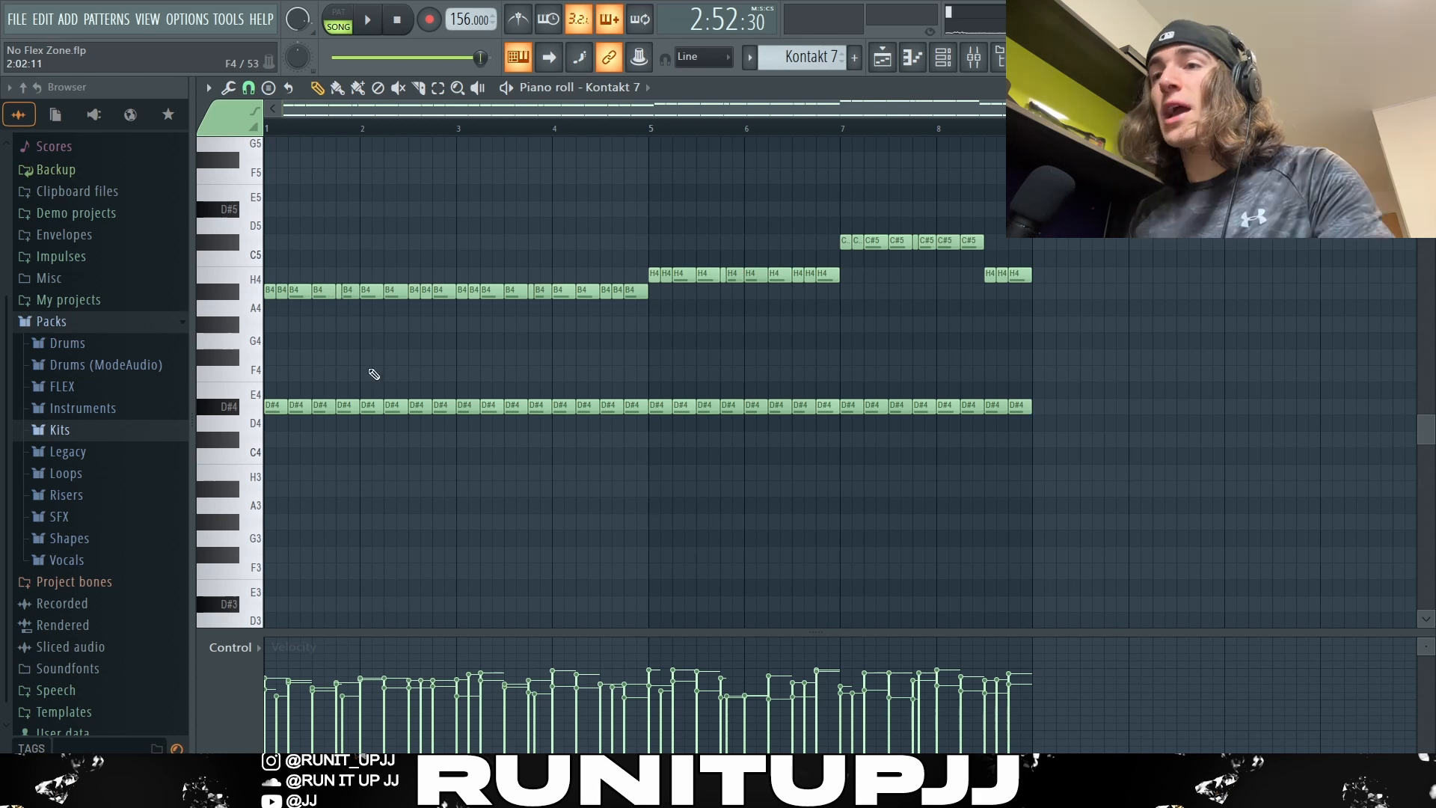
Step: Highlight the repeated D#4 notes and the B4 notes in the opening bars of the Kontakt 7 pattern
scroll(243, 372, "up", 2)
left_click_drag(263, 370, 286, 421)
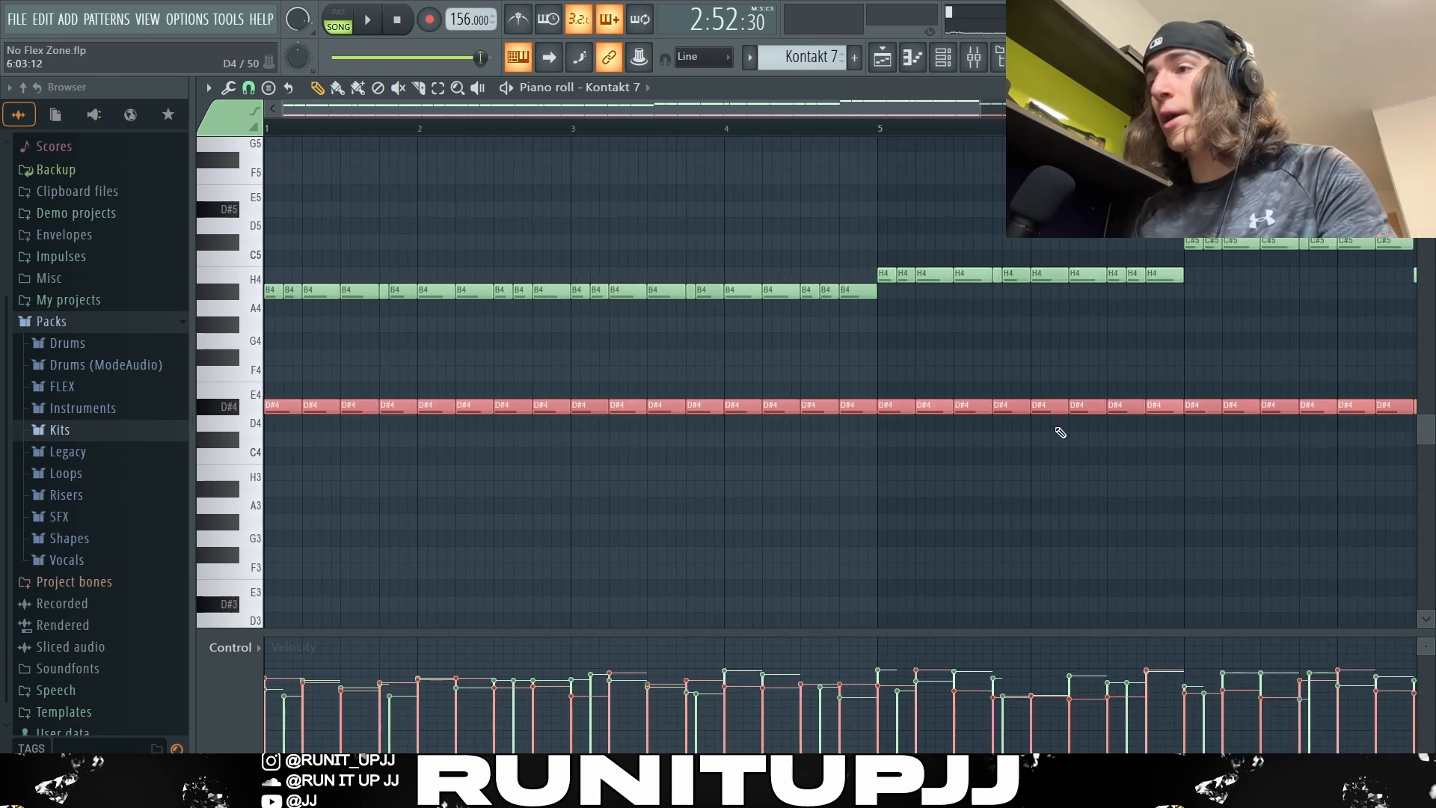
left_click(649, 353, "ctrl")
left_click_drag(271, 278, 599, 302)
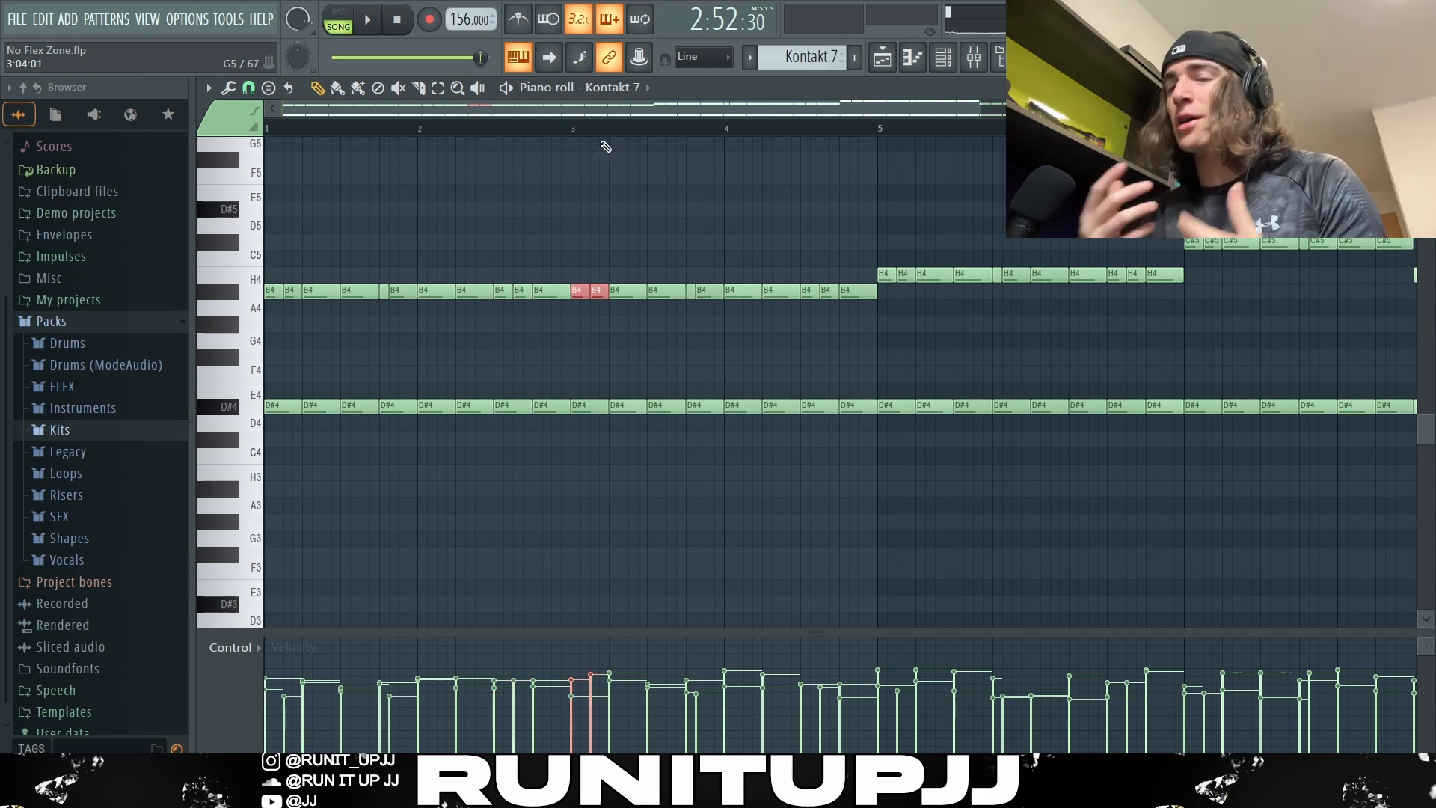
Step: Highlight the B4, H4 and C#5 groups of the Kontakt 7 top melody, clear the selection and play the pattern
scroll(606, 146, "down", 2)
left_click_drag(738, 271, 228, 314)
mouse_move(892, 267)
left_mouse_down()
mouse_move(776, 291)
mouse_move(689, 284)
mouse_move(1030, 239)
mouse_move(680, 271)
left_mouse_up()
mouse_move(837, 227)
left_mouse_down()
mouse_move(1048, 264)
mouse_move(1056, 280)
left_mouse_up()
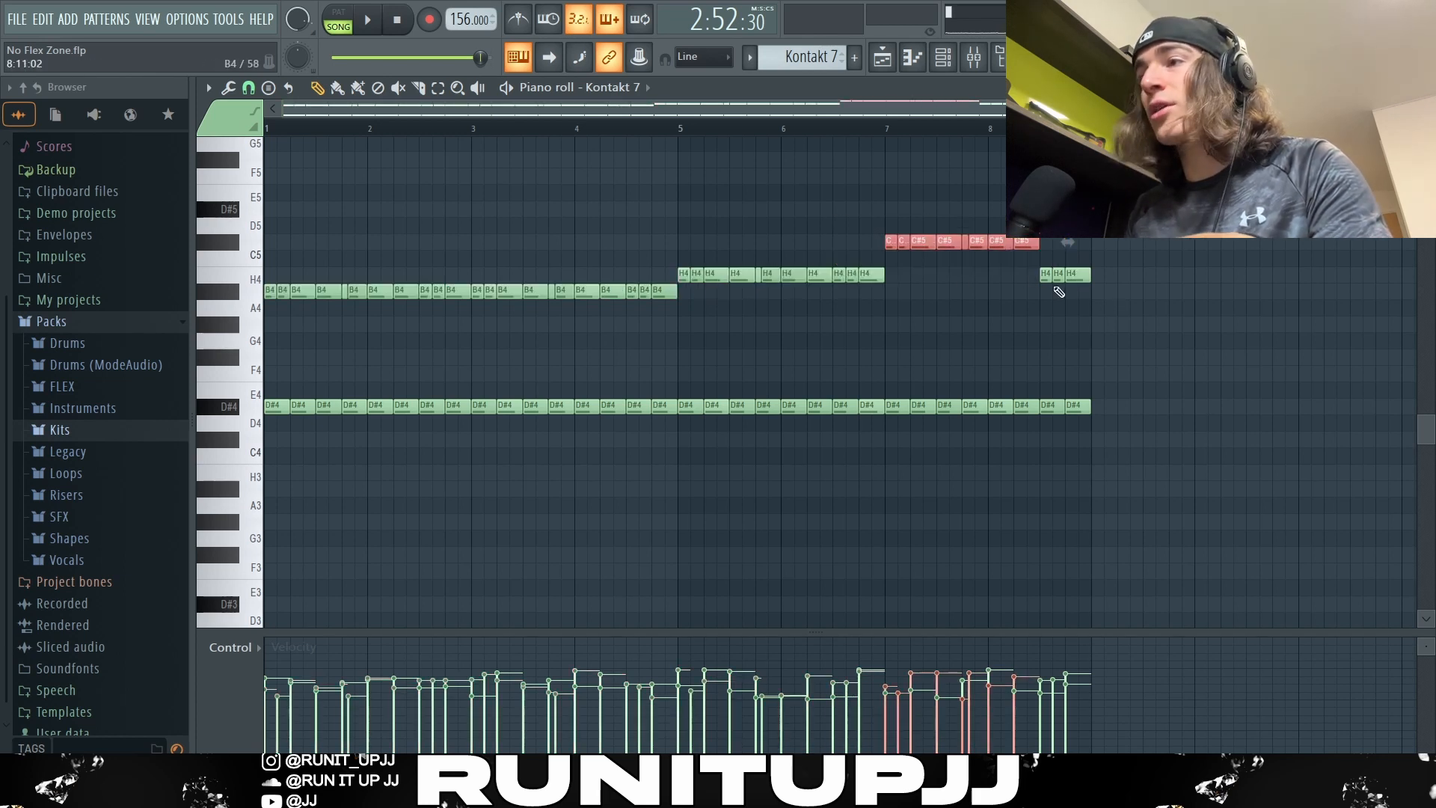
left_click(1057, 282)
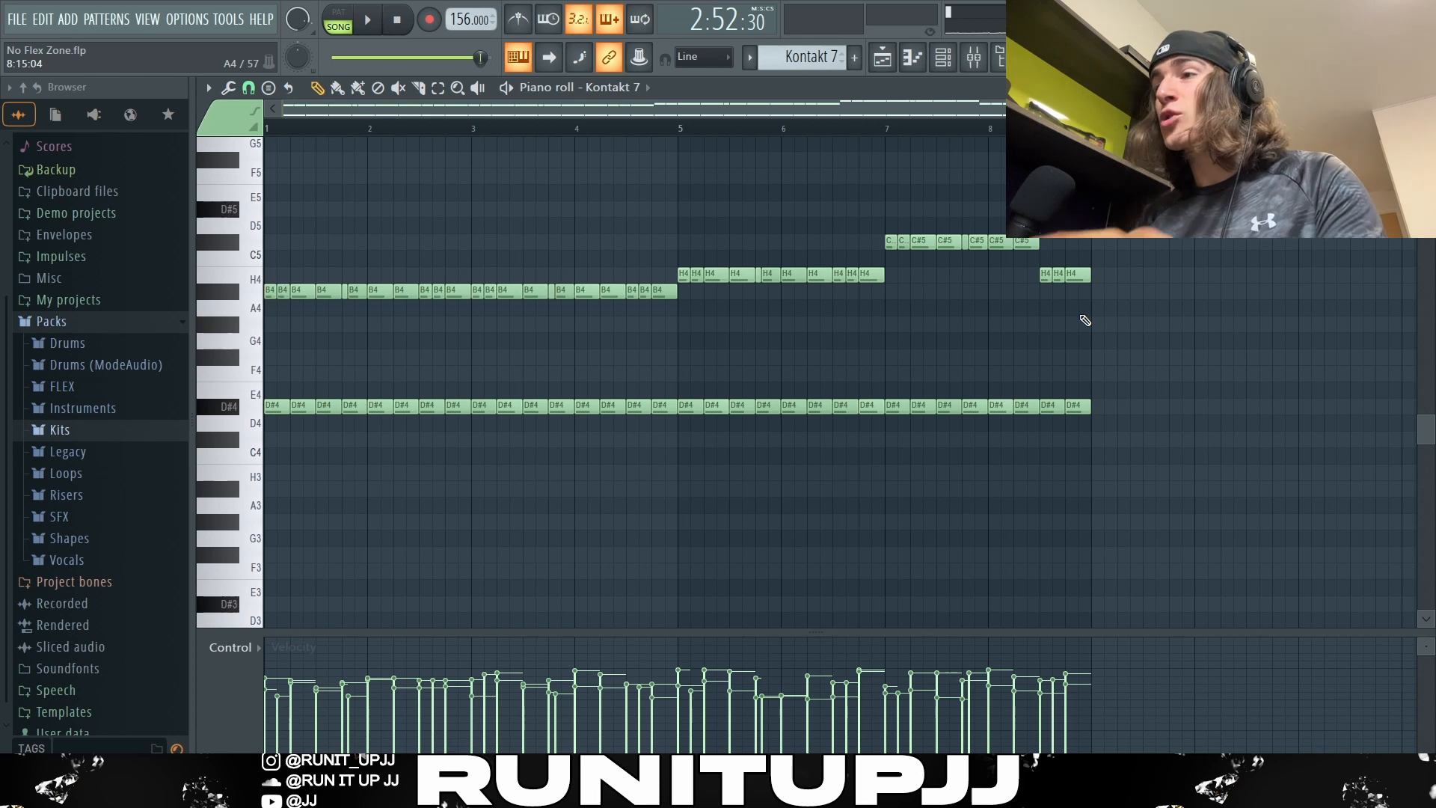
left_click_drag(1132, 312, 342, 267)
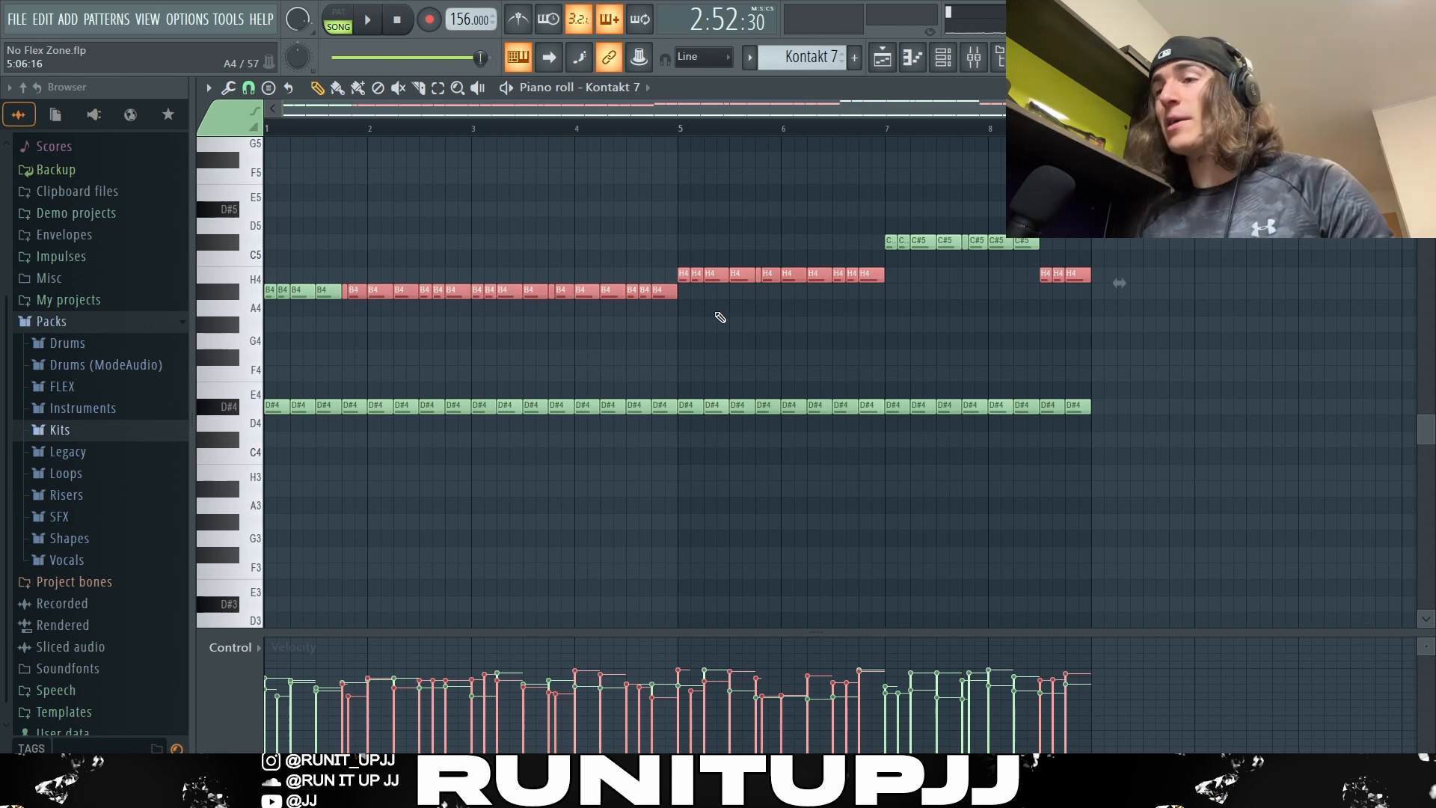
key("ctrl+d")
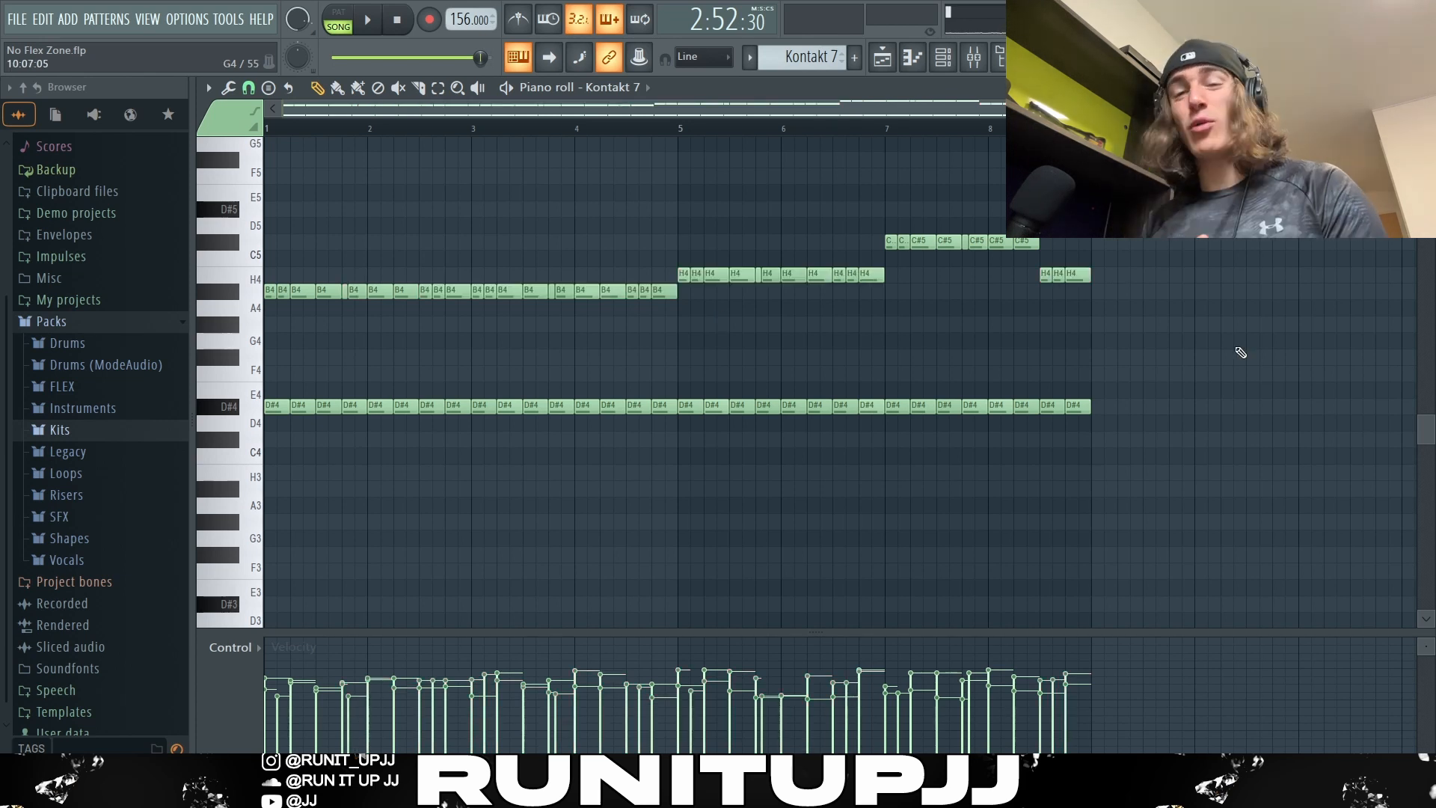
key("alt+r")
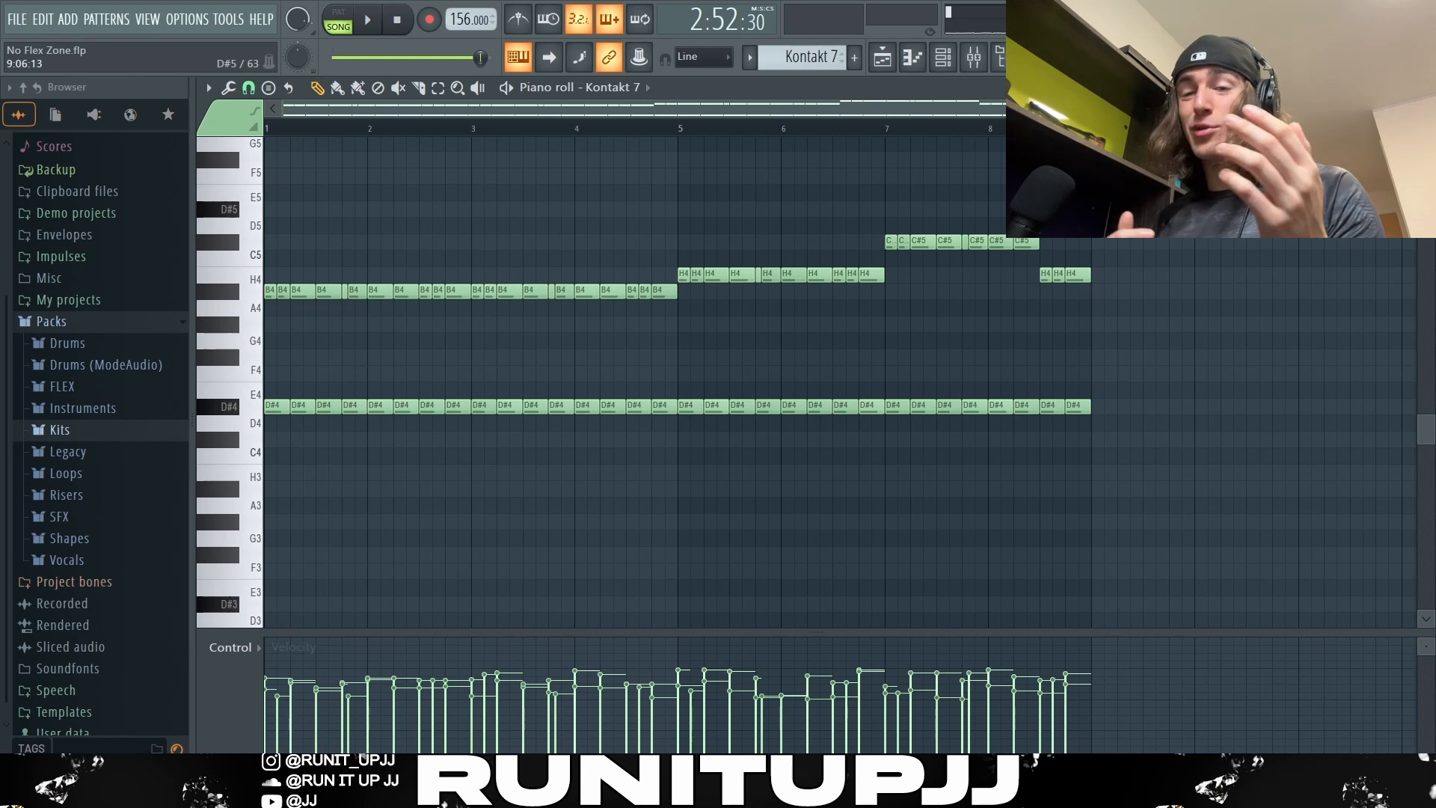
key("space")
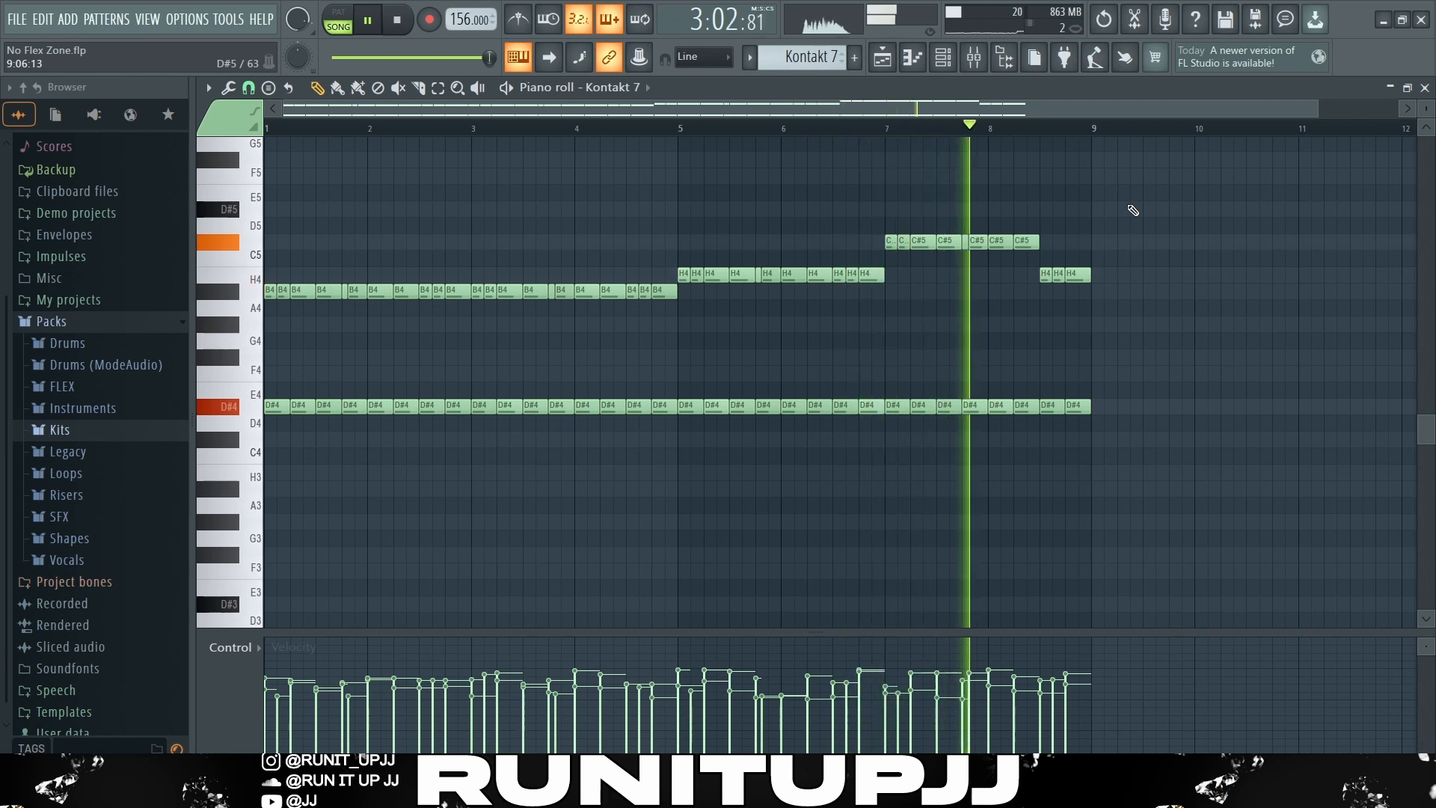
key("space")
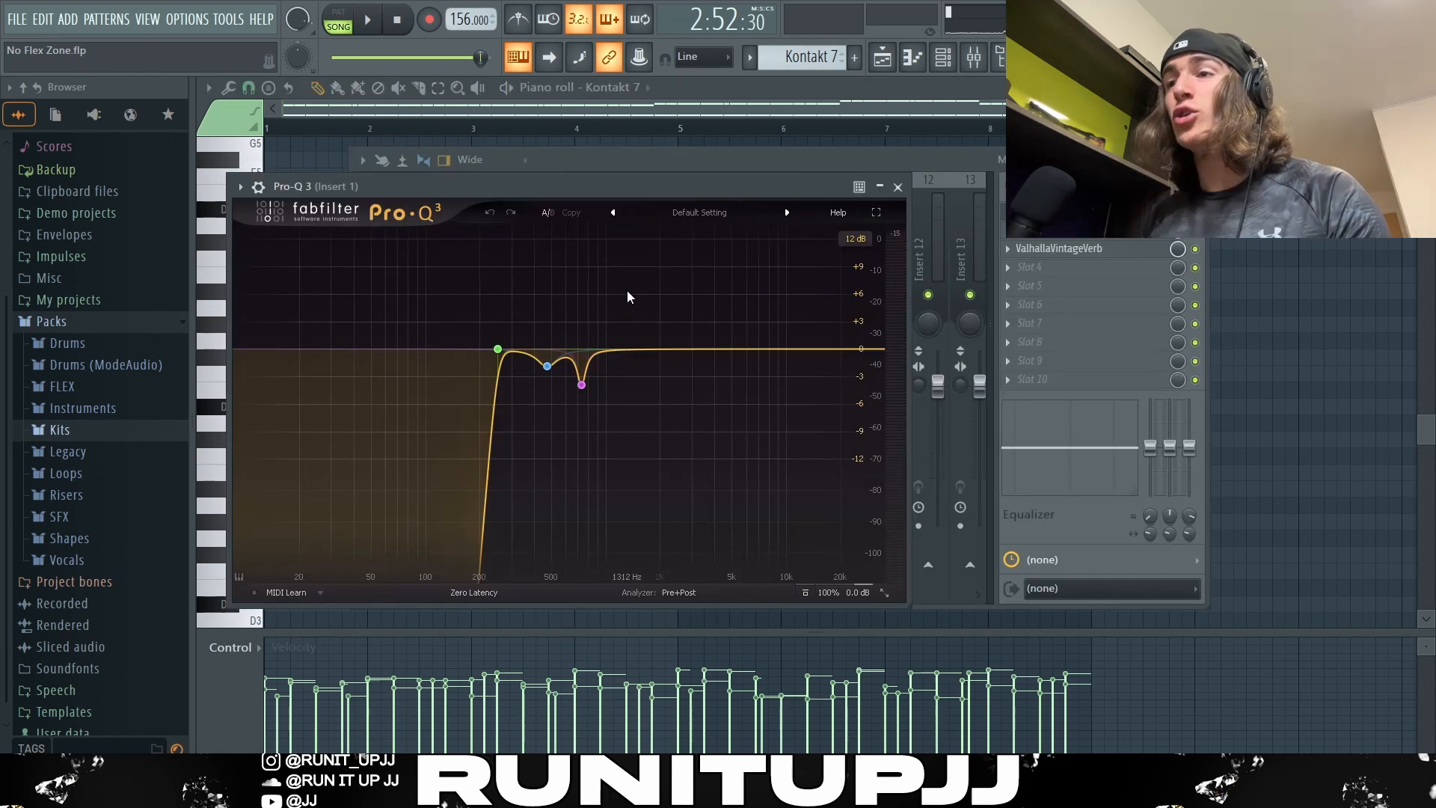
Step: Inspect the Pro-Q 3 EQ bands and the ValhallaVintageVerb reverb settings on Insert 1
left_click(583, 384)
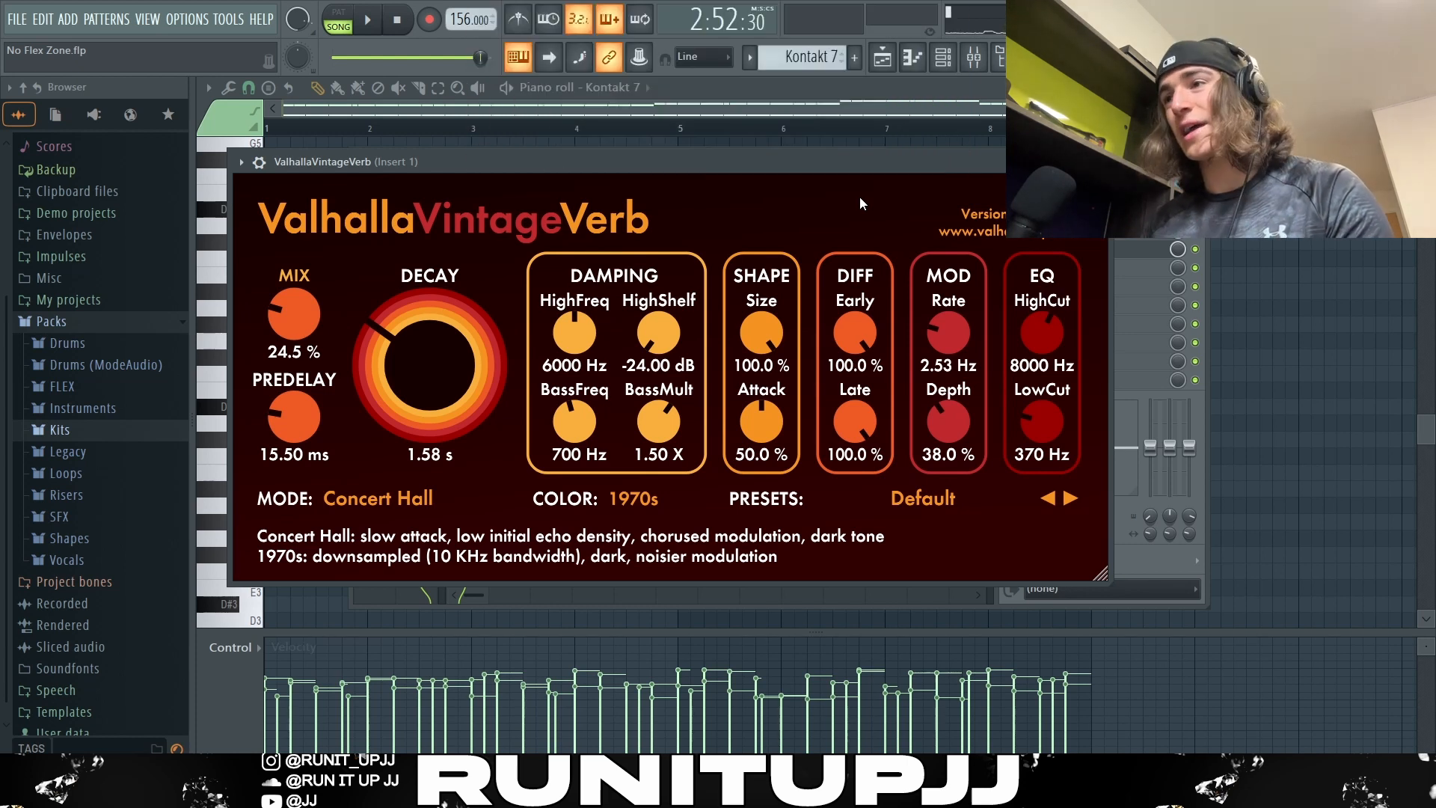
left_click(1099, 162)
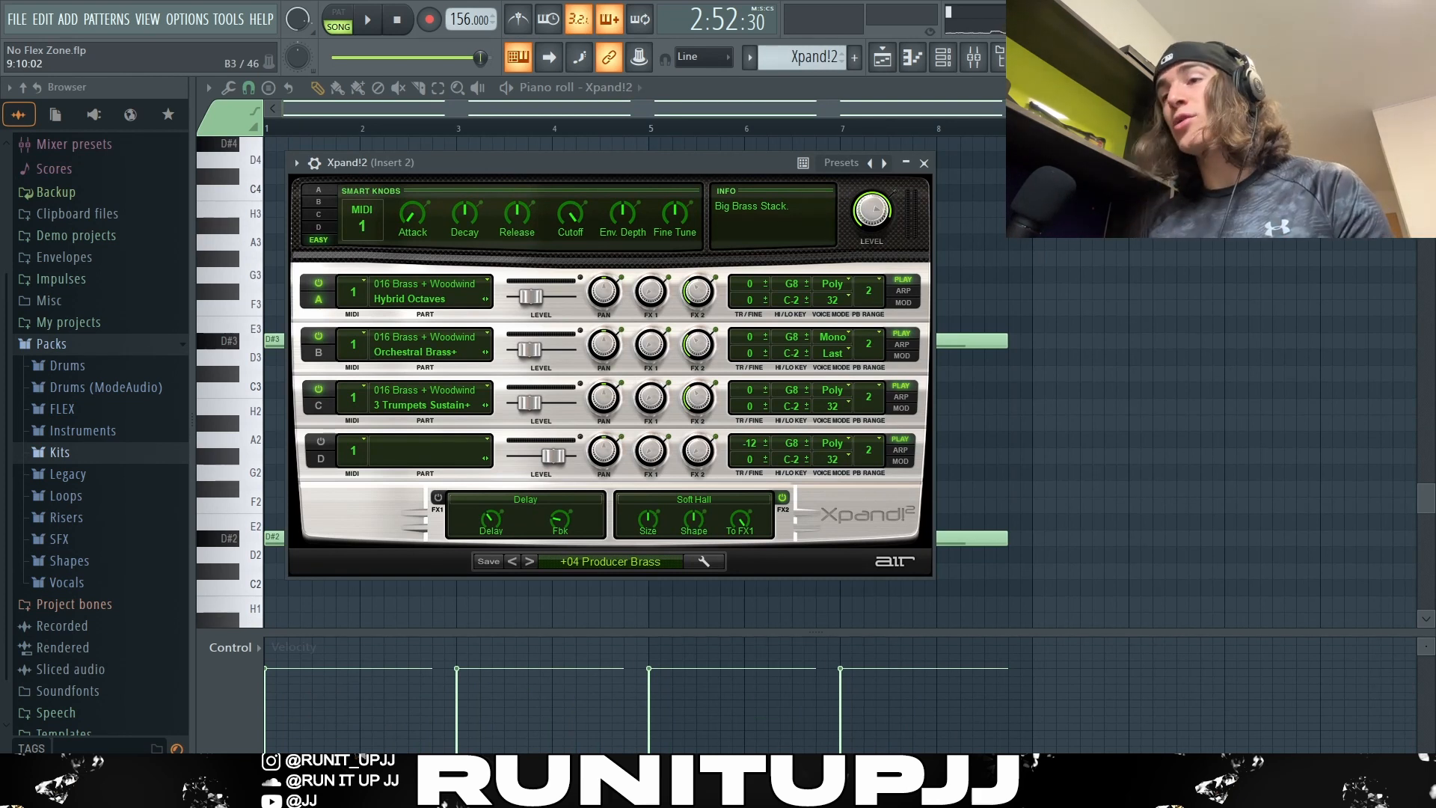
Step: Browse the Xpand!2 preset list to the 18 Brass + Woodwind category
left_click(629, 564)
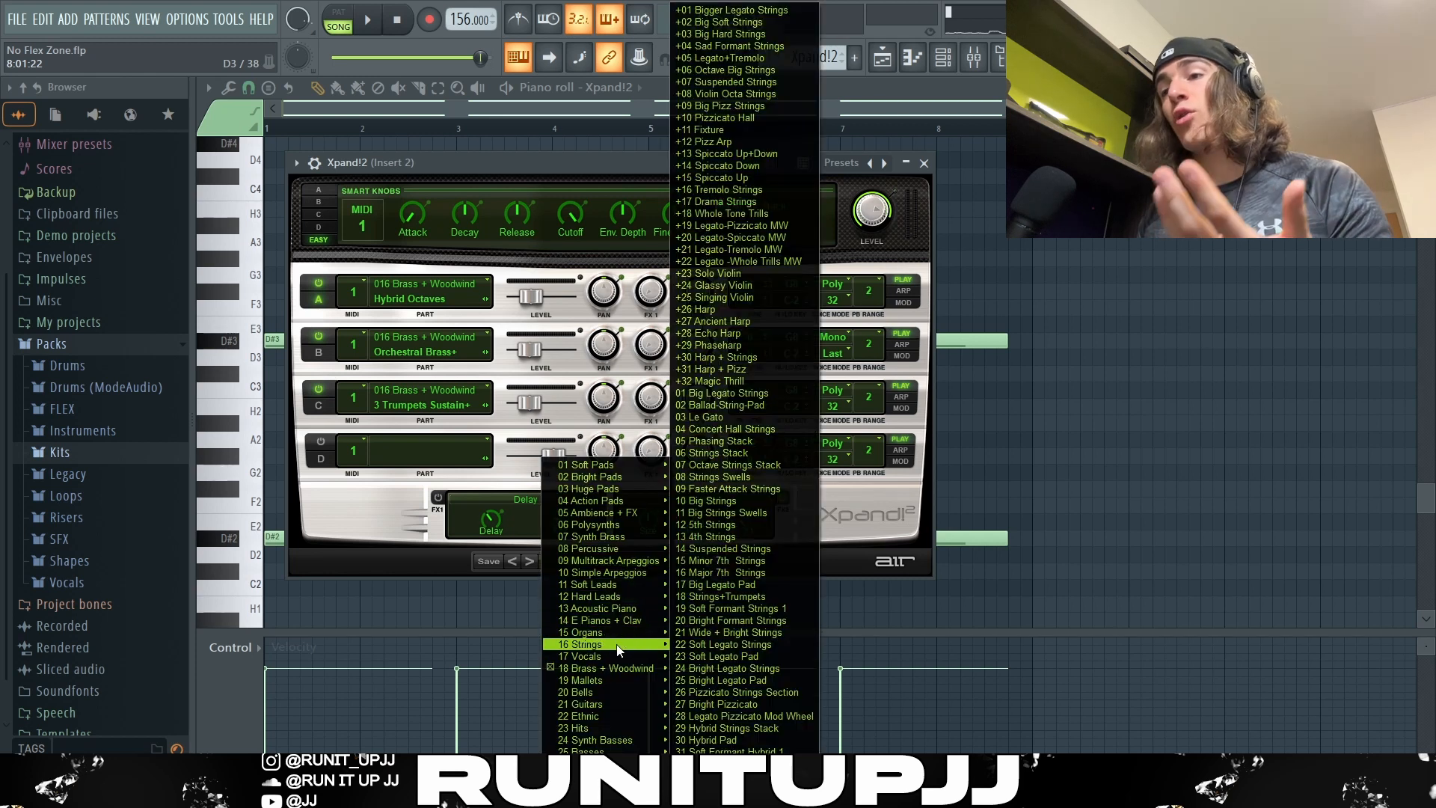
mouse_move(624, 669)
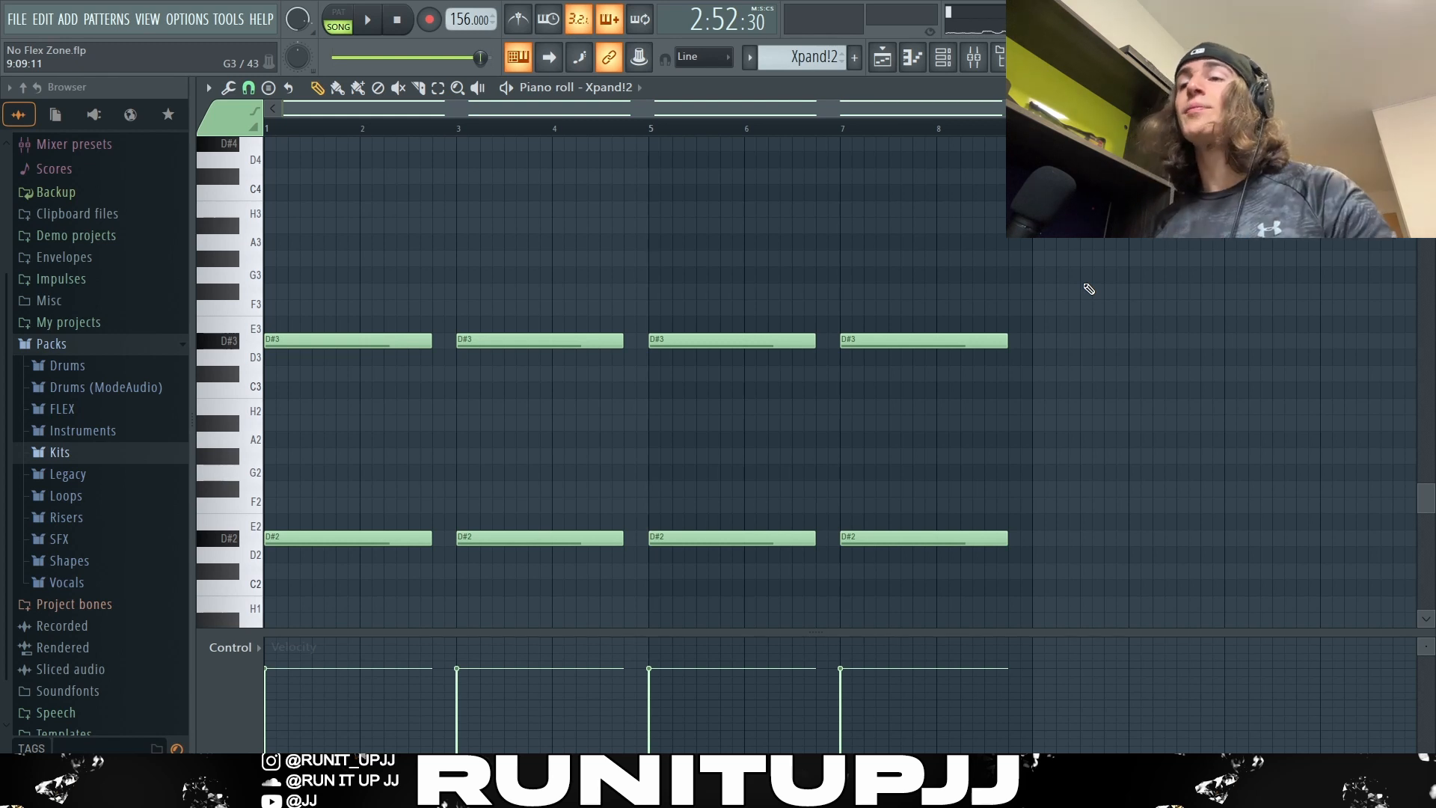
Step: Review the D#2 and D#3 octave notes of the Xpand!2 pattern with playback and inspect the low-cut EQ band on Insert 2
left_click_drag(333, 314, 333, 564)
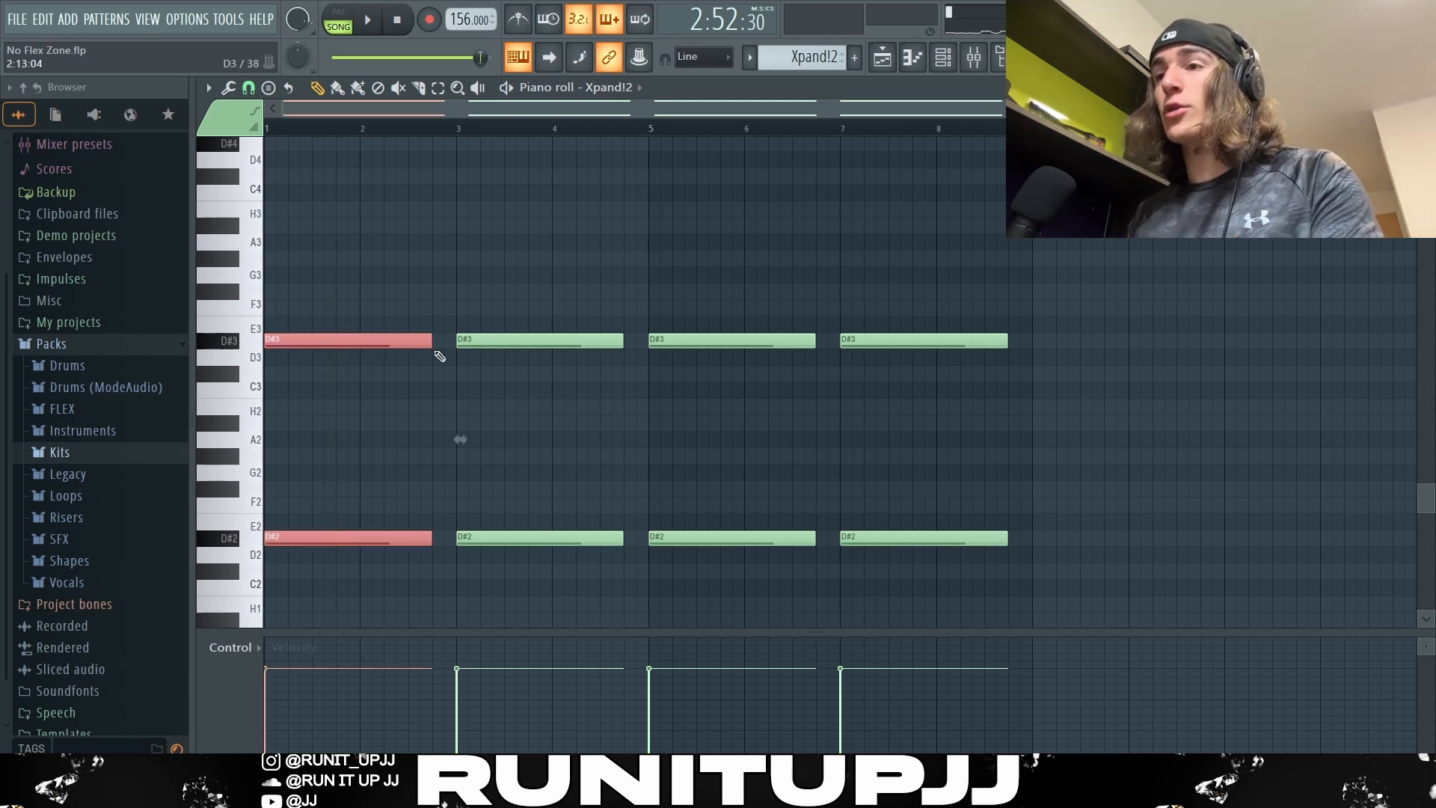
left_click_drag(484, 252, 553, 558)
left_click_drag(750, 284, 754, 552)
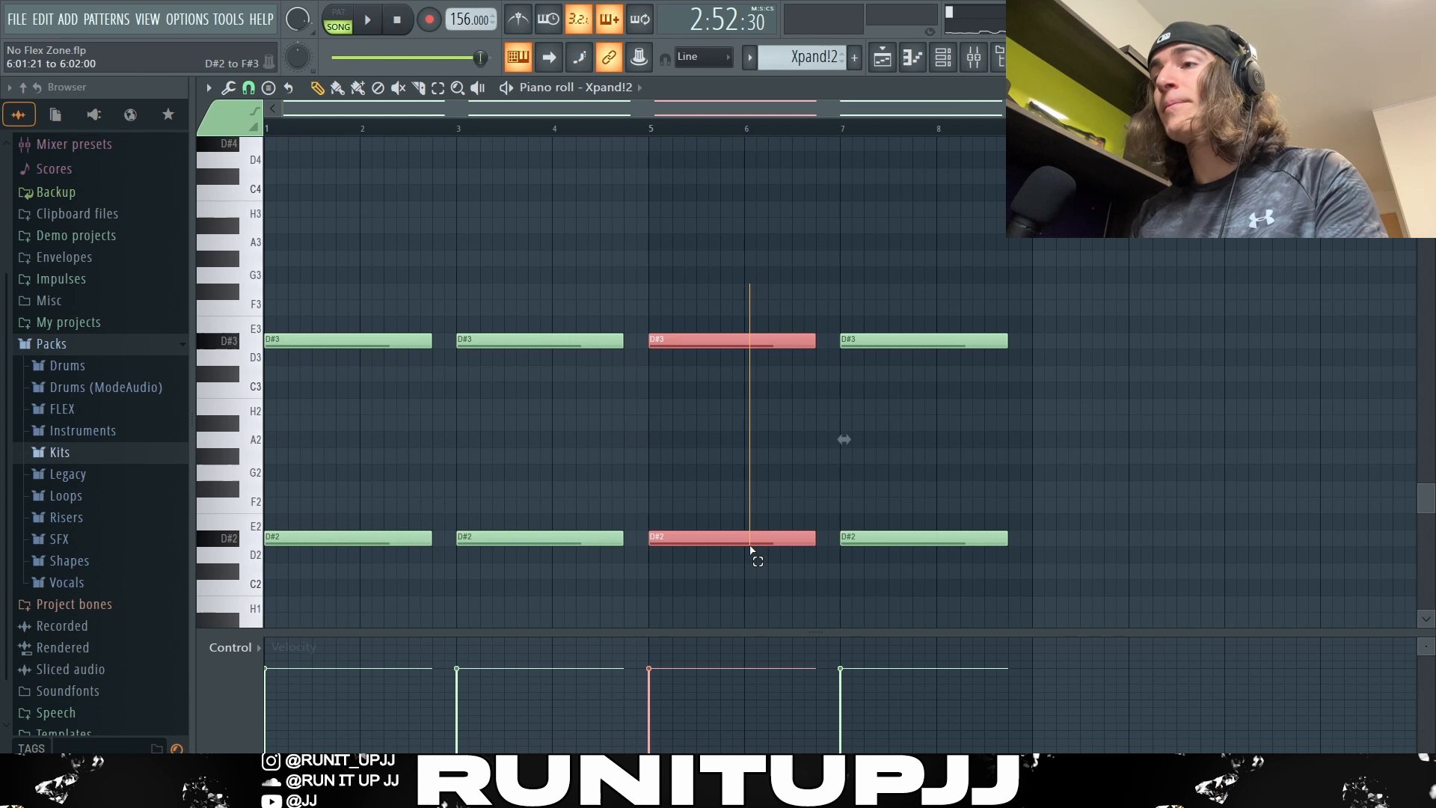
left_click(840, 361, "ctrl")
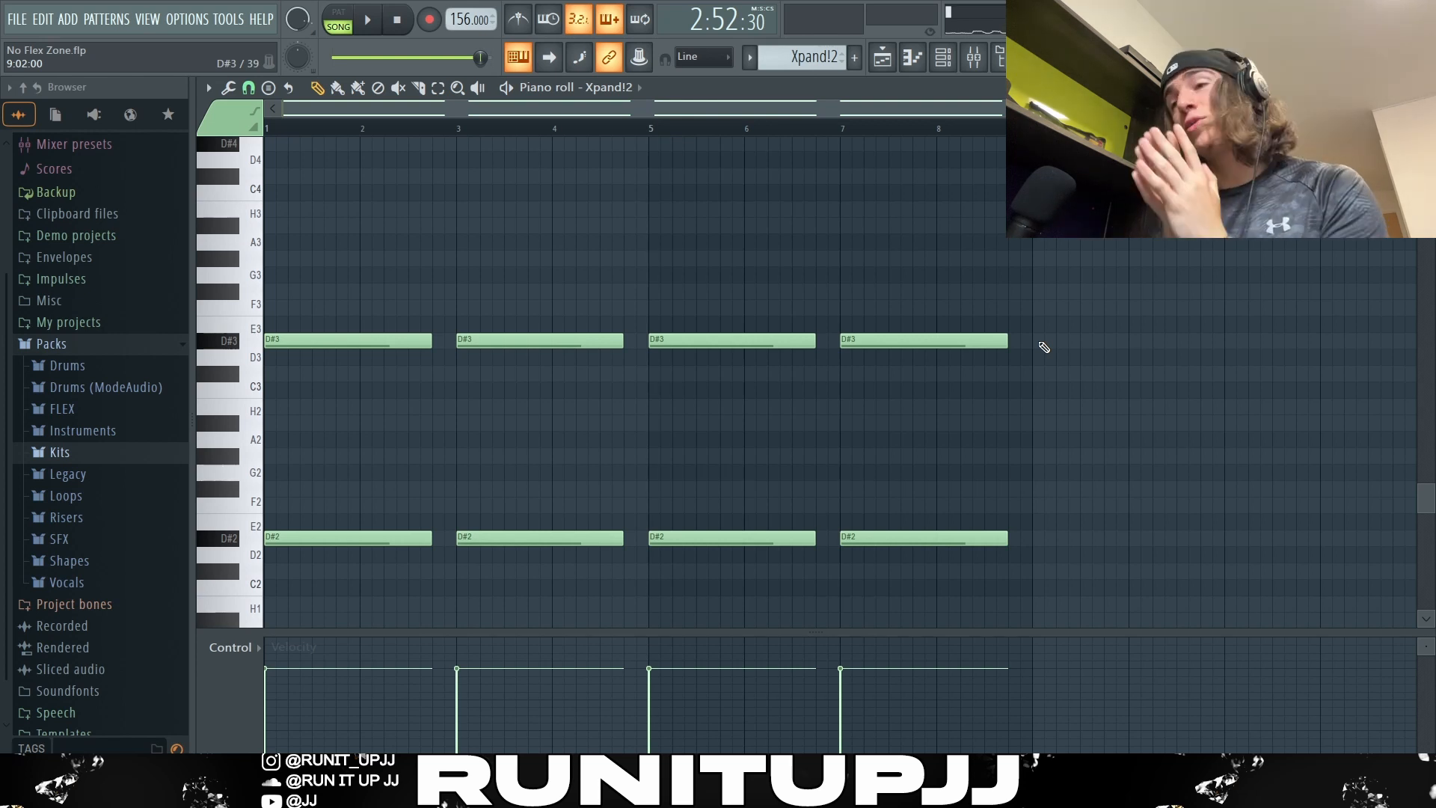
key("space")
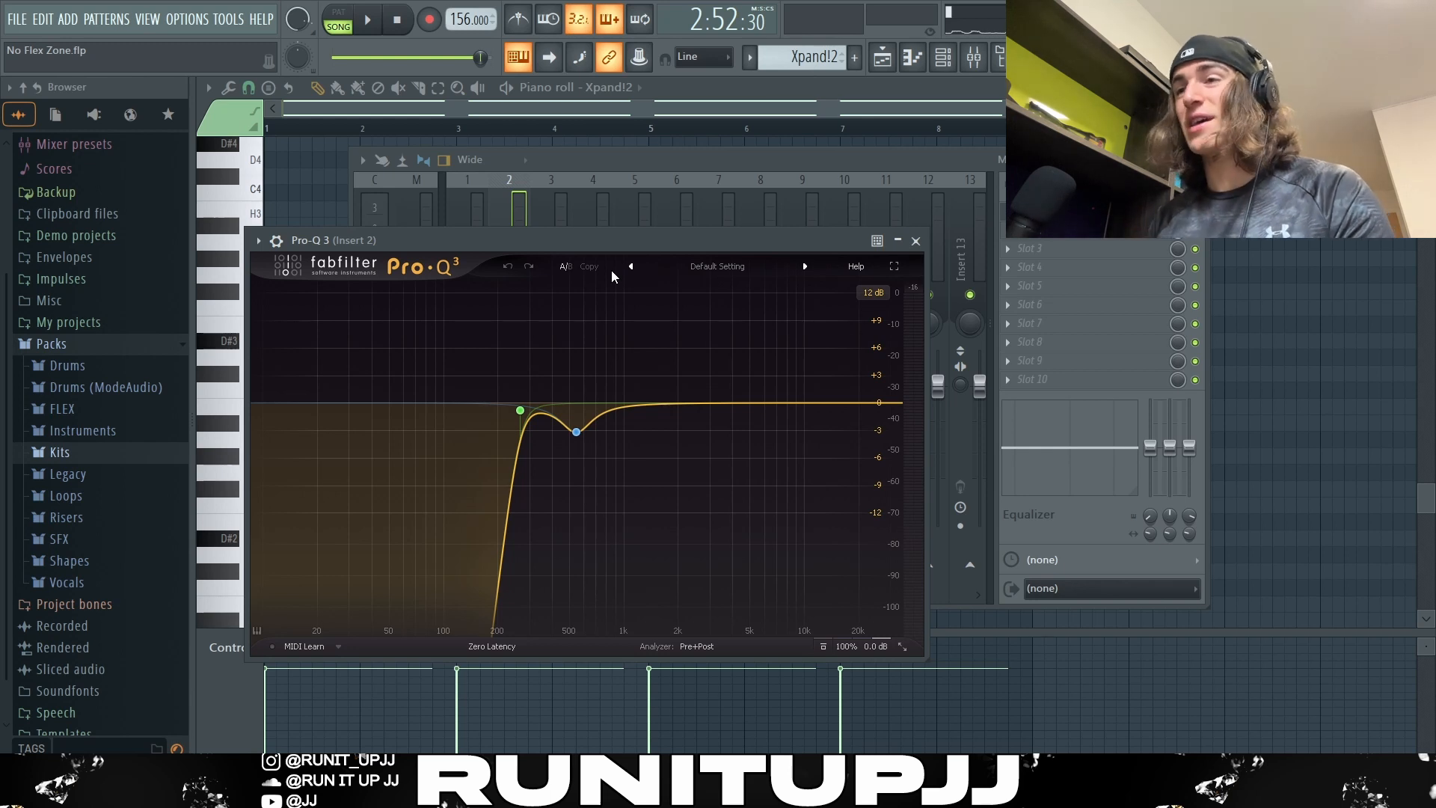
mouse_move(522, 415)
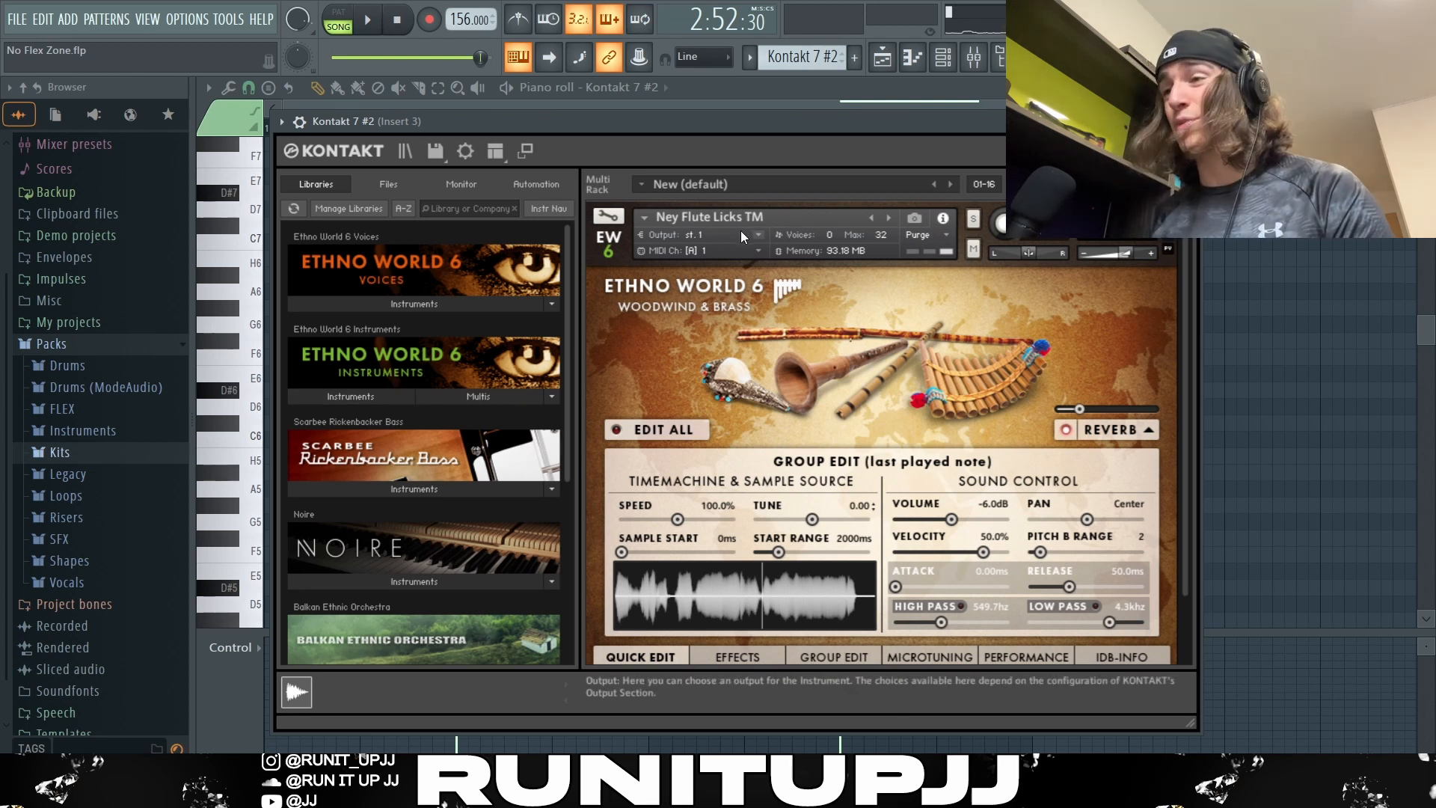
Step: Close the Kontakt 7 #2 instrument window and highlight the flute pattern's F#5 note at bar 3 and C#6 note at bar 7
key("Escape")
scroll(1047, 418, "down", 1)
left_click_drag(548, 416, 521, 496)
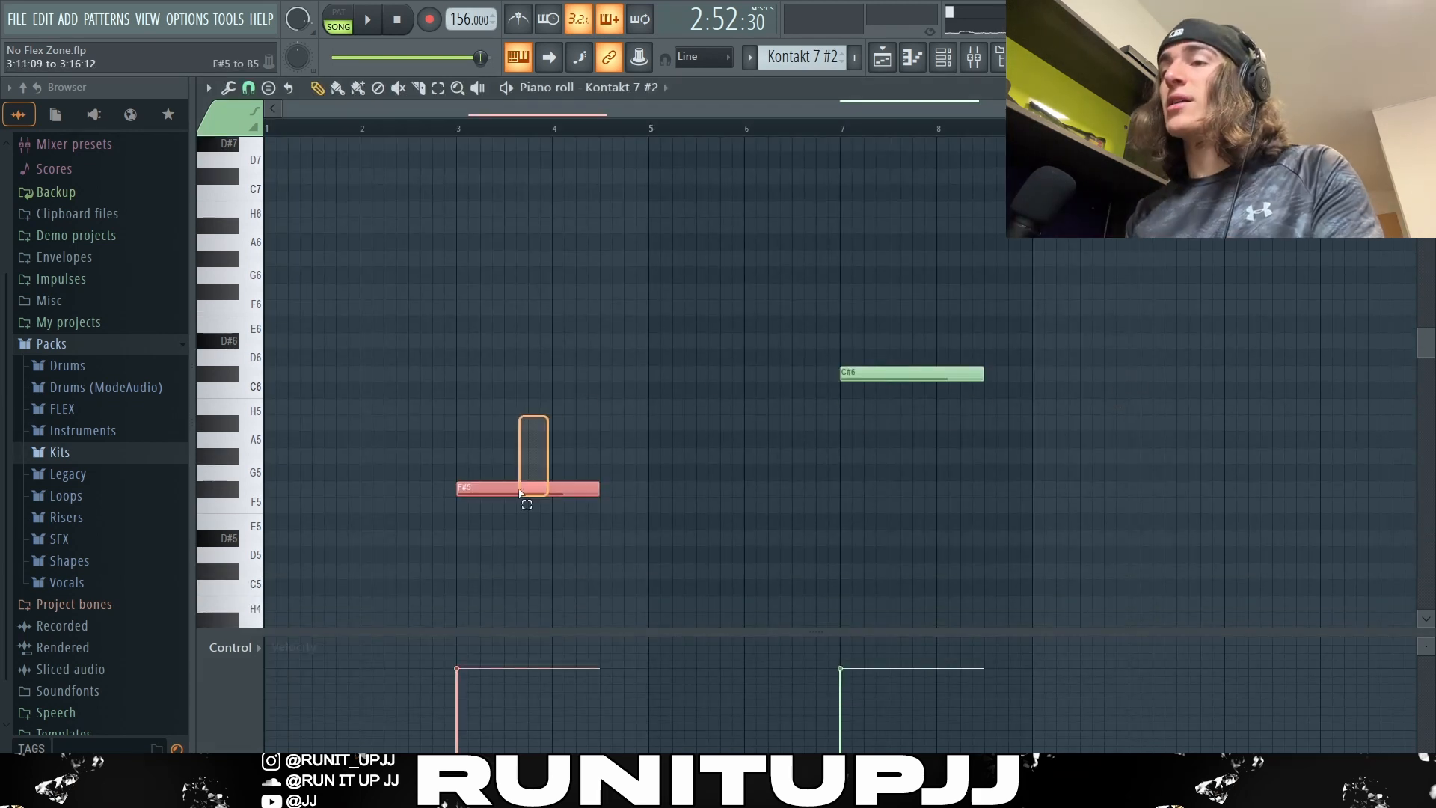
left_click_drag(907, 335, 950, 444)
left_click(1100, 332, "ctrl")
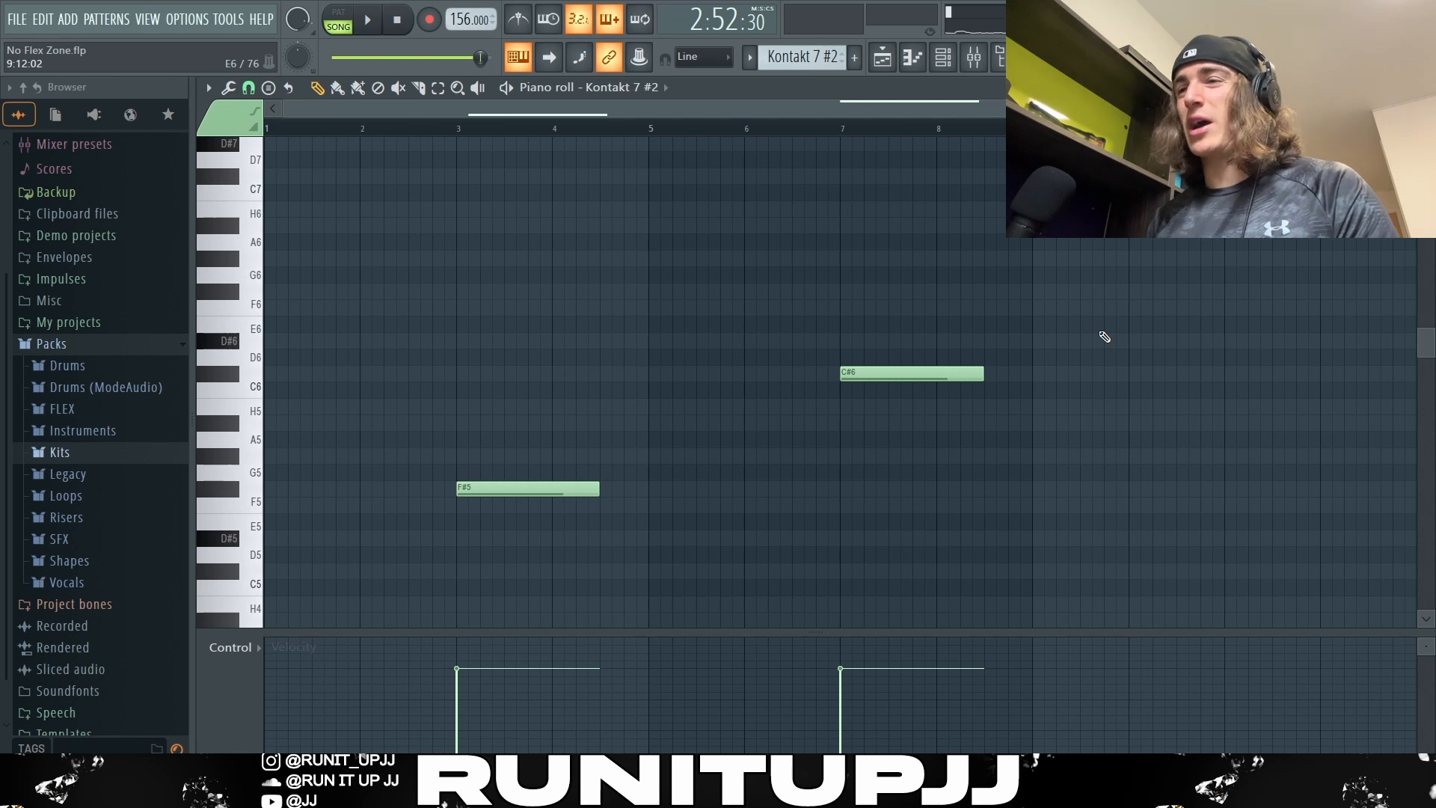
Step: Listen to the Kontakt 7, Xpand!2 and Kontakt 7 #2 clips together in the playlist and stop playback
scroll(1129, 321, "down", 2)
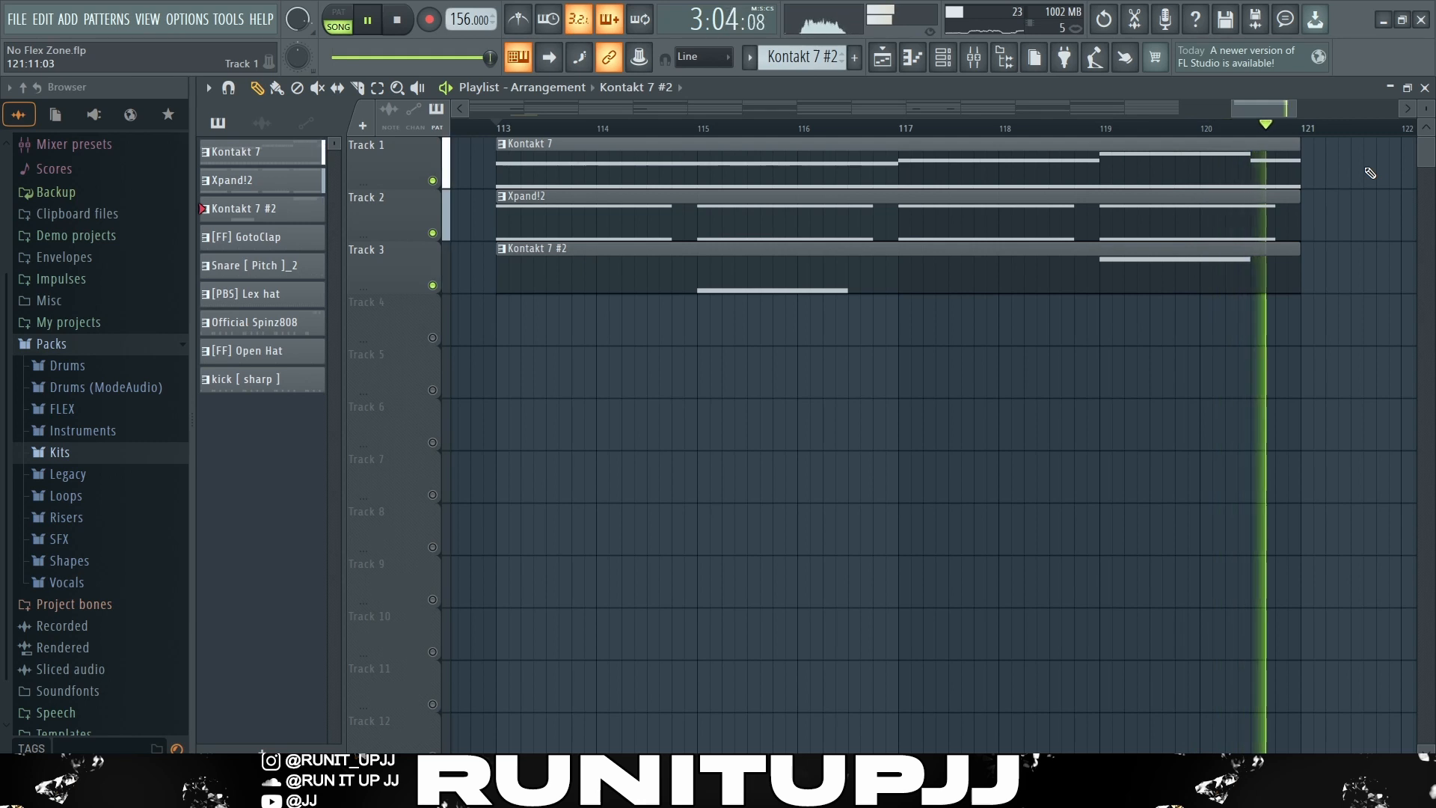
key("space")
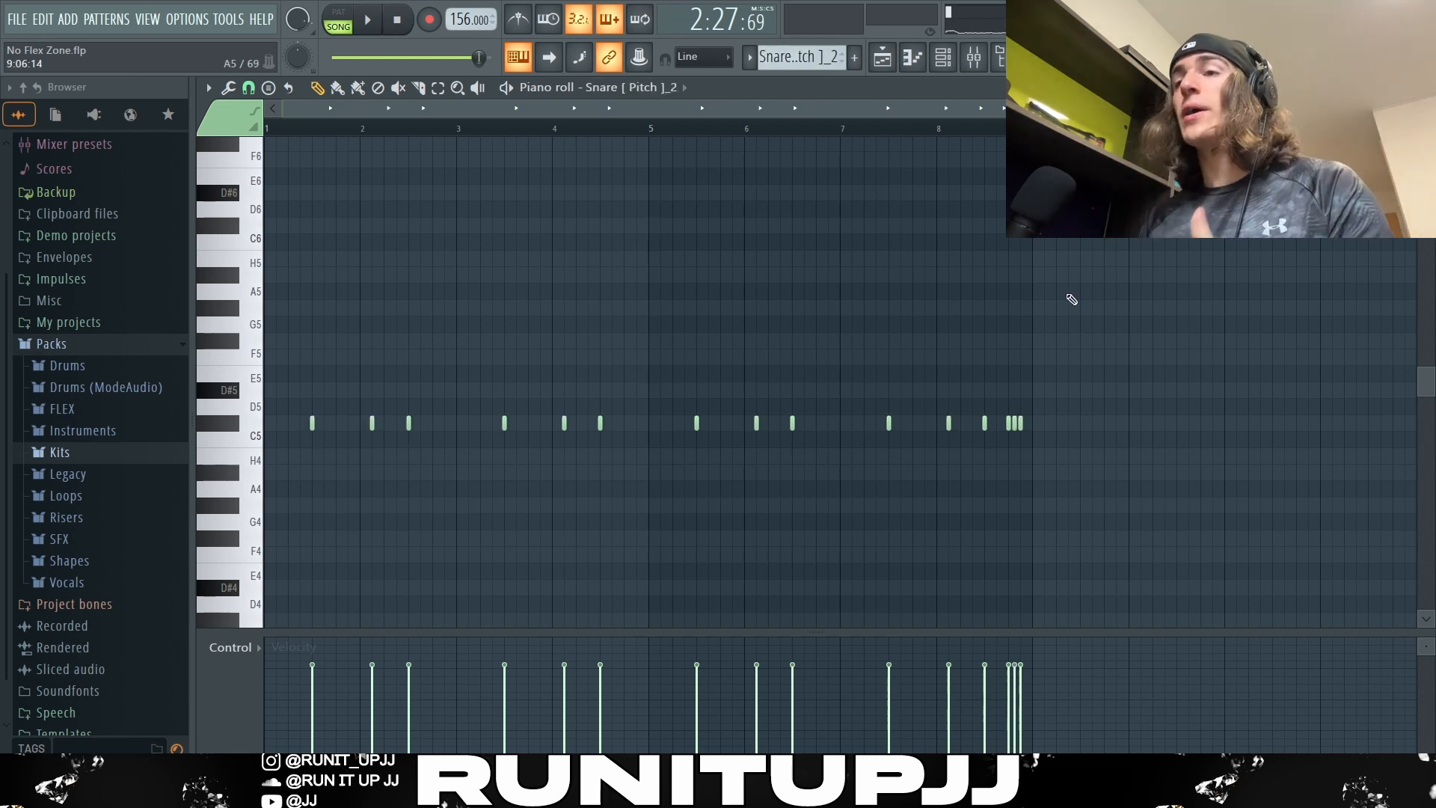
Step: Highlight the snare hits just after bars 2, 4, 6 and 8 and the closing snare roll in the Snare [ Pitch ]_2 pattern
left_click(371, 422)
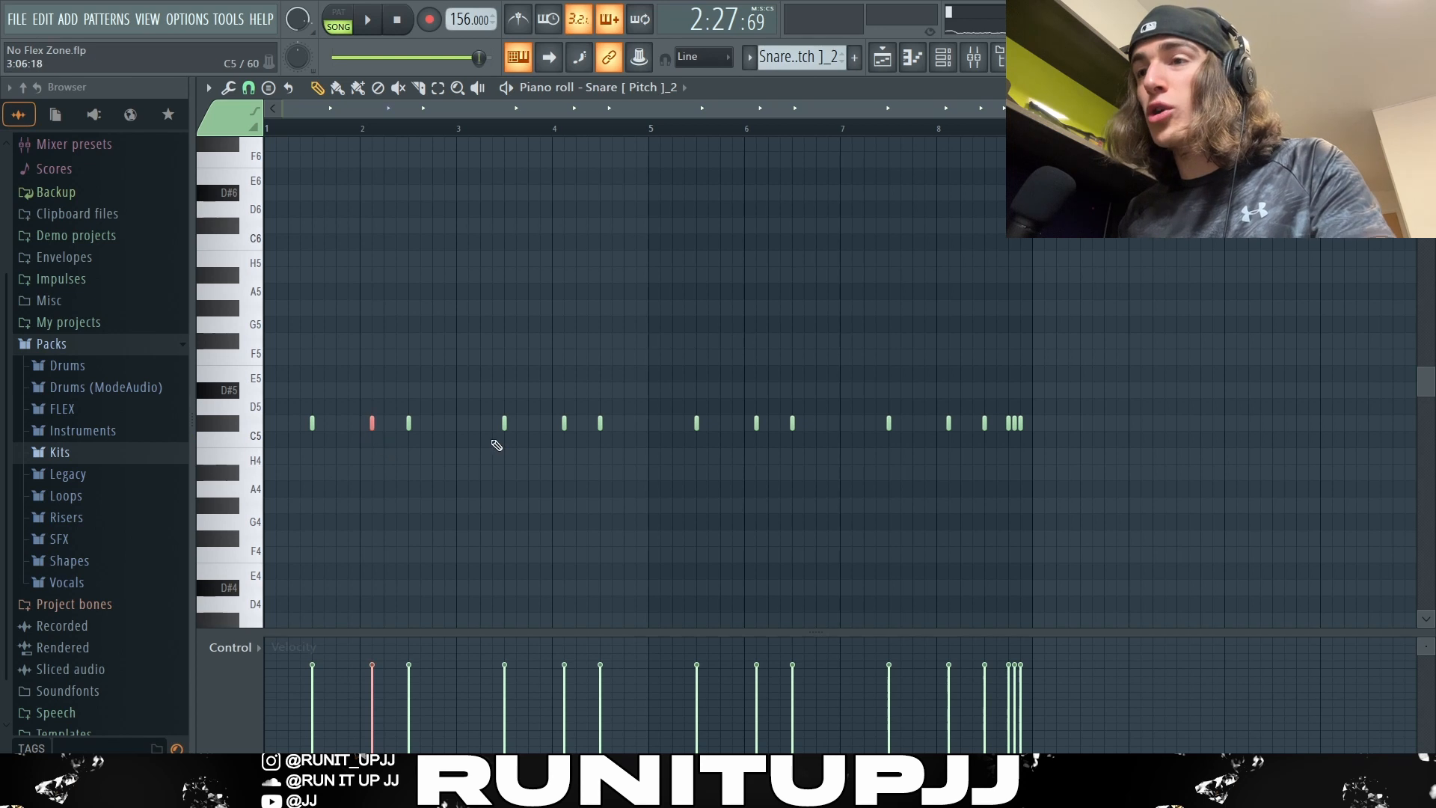
left_click(564, 423)
left_click(756, 422)
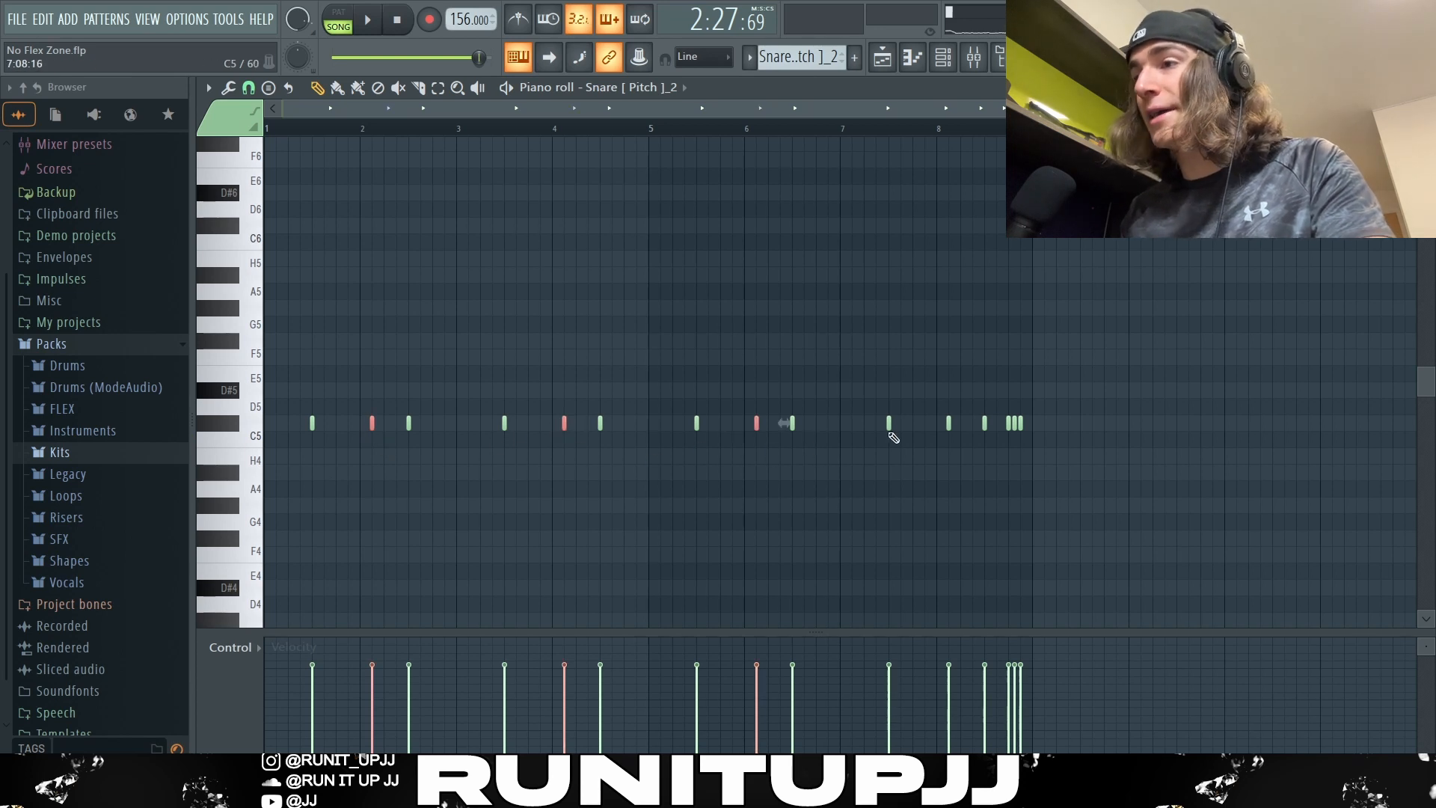
left_click(948, 422)
left_click_drag(1089, 416, 1011, 443)
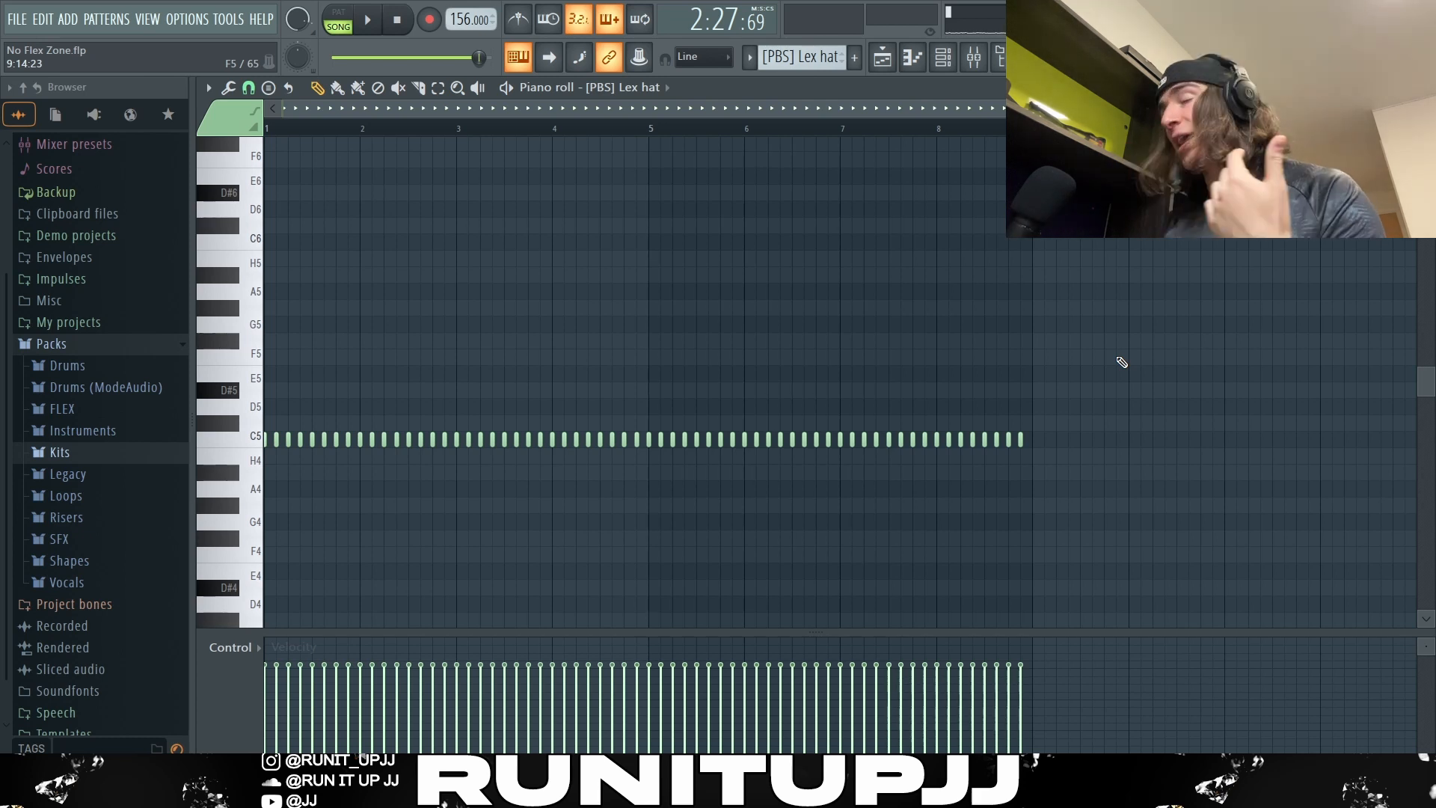
Step: Play the beat with the [PBS] Lex hat pattern open and stop playback
key("space")
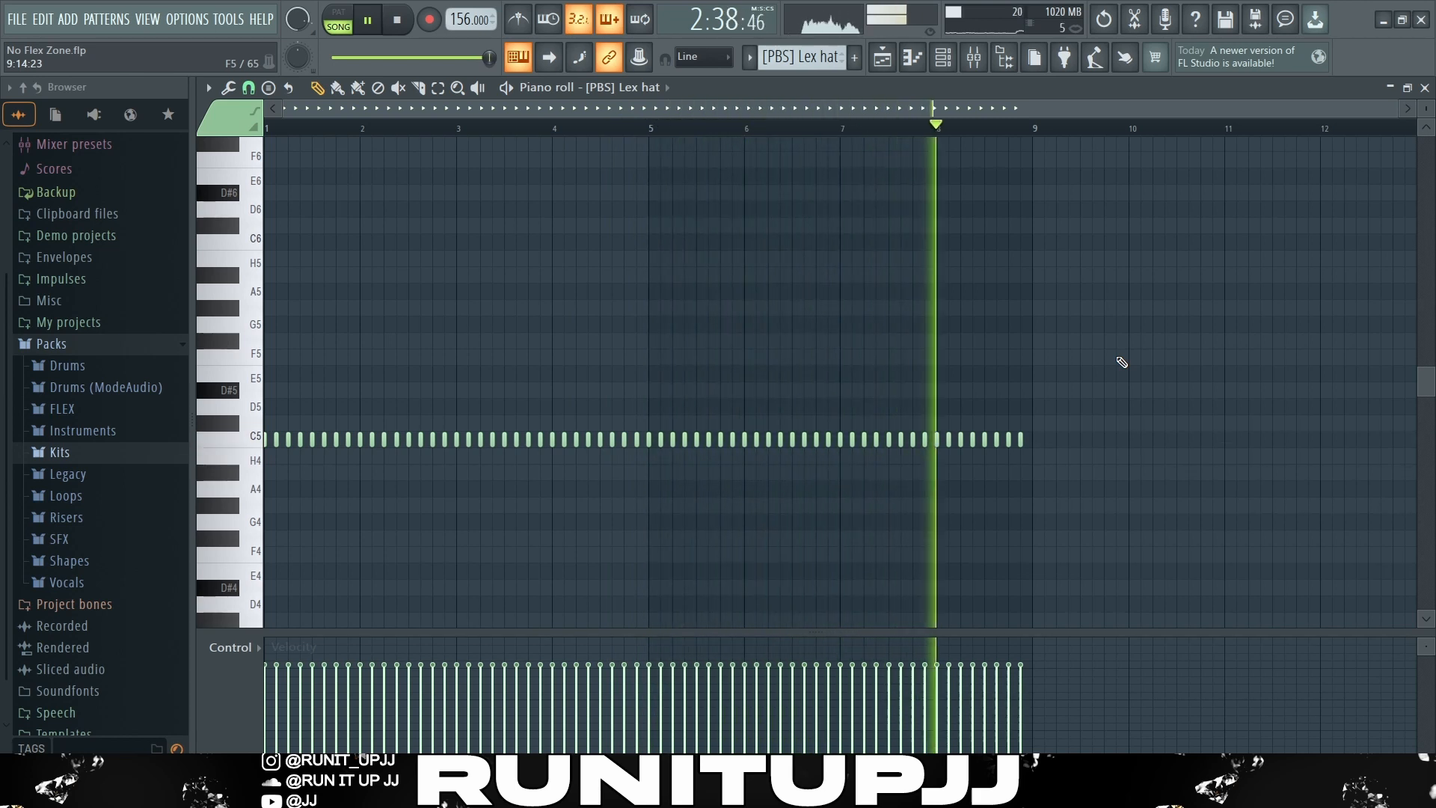
key("space")
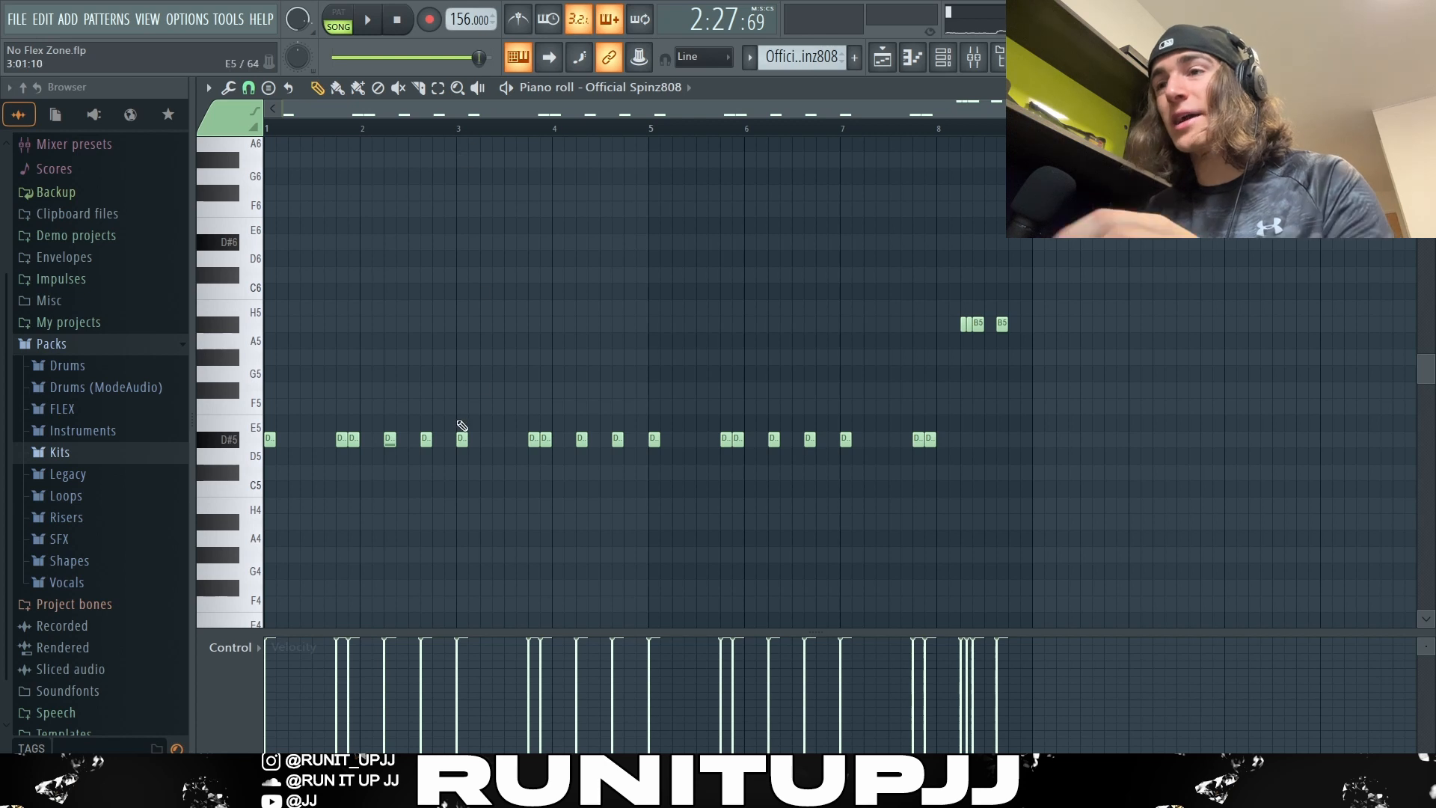
Step: Highlight the D#5 note groups of the Official Spinz808 pattern in turn, followed by the high B5 notes in bar 8
left_click_drag(443, 472, 268, 422)
left_click_drag(453, 415, 619, 499)
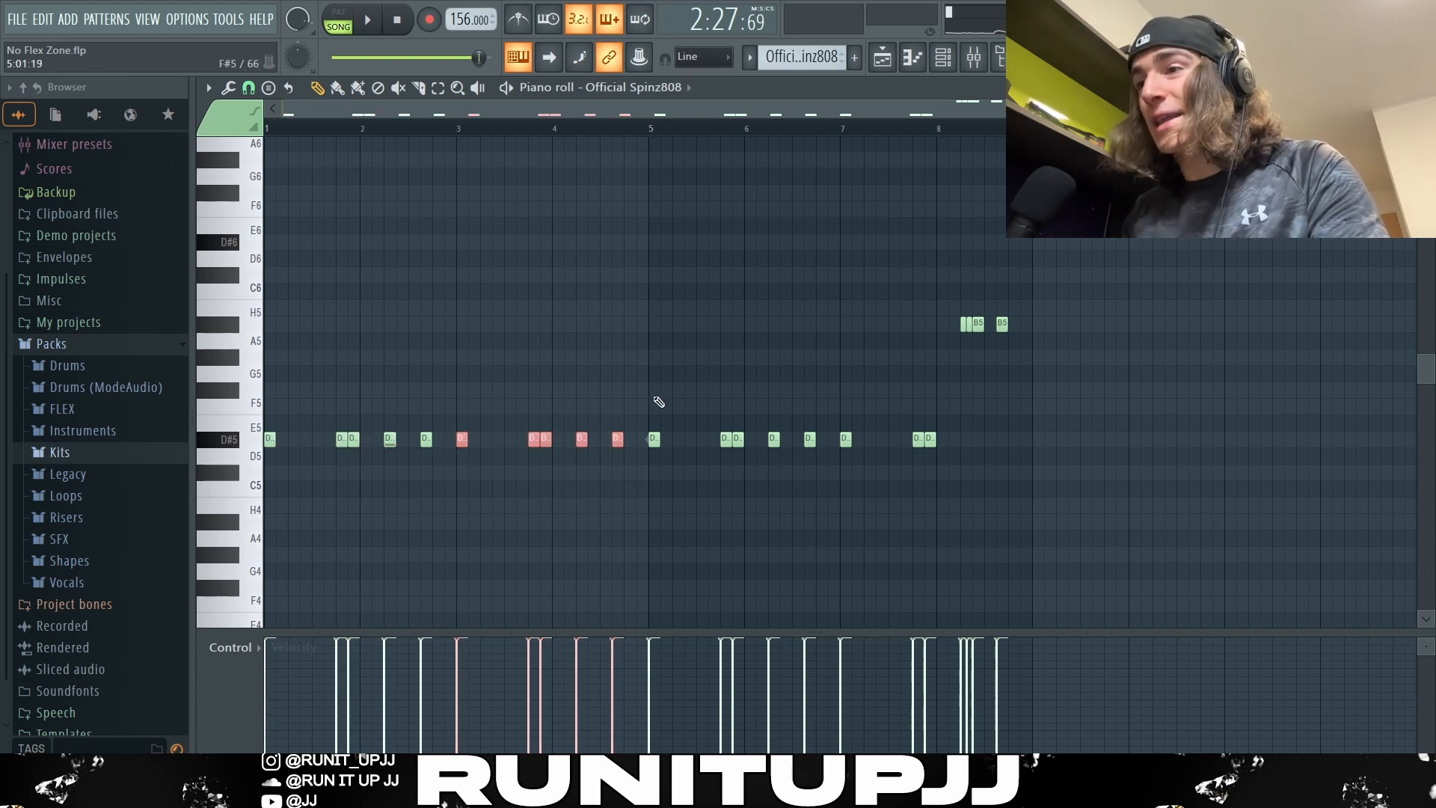
left_click_drag(653, 385, 795, 493)
left_click_drag(839, 388, 1159, 557)
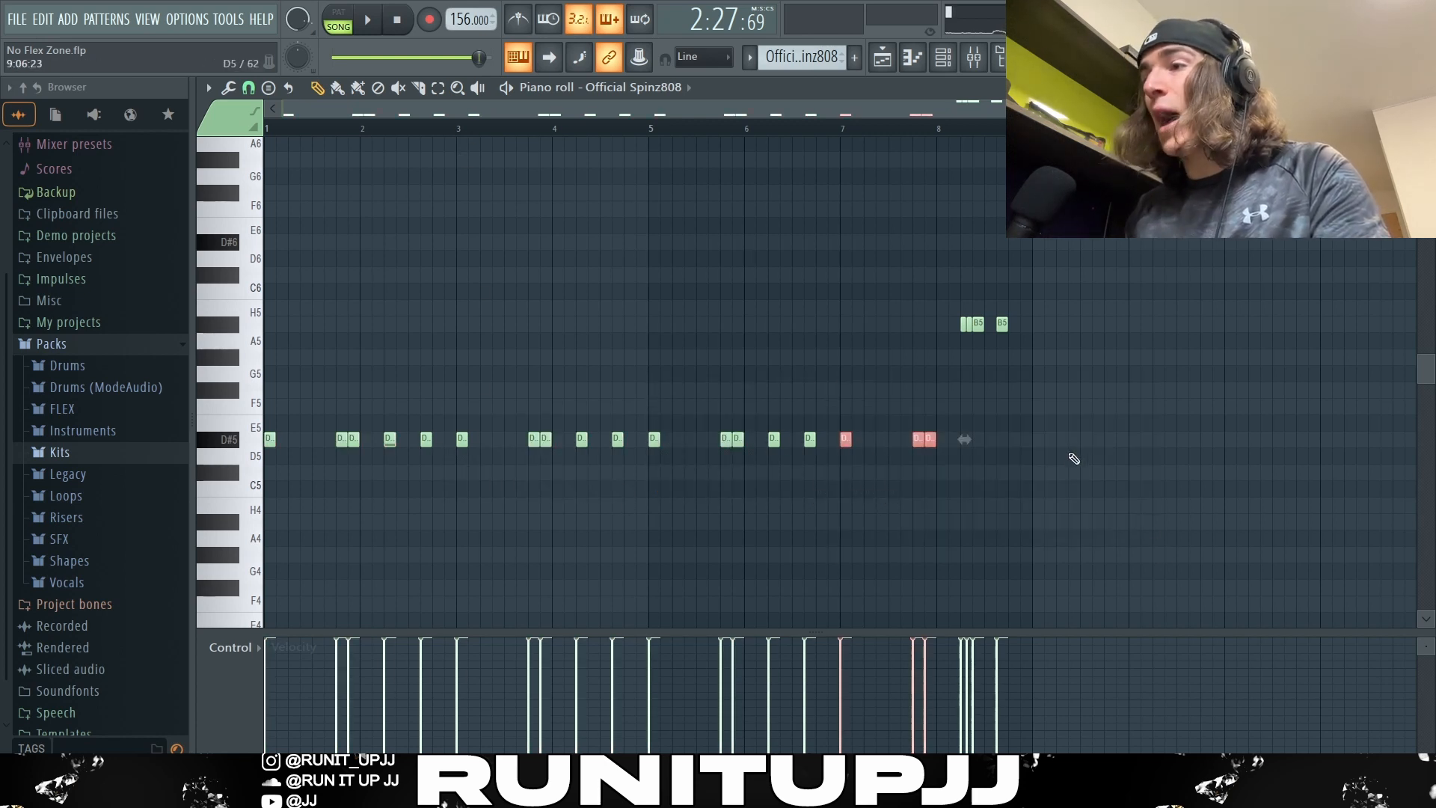
left_click_drag(1120, 285, 893, 346)
scroll(991, 364, "up", 3)
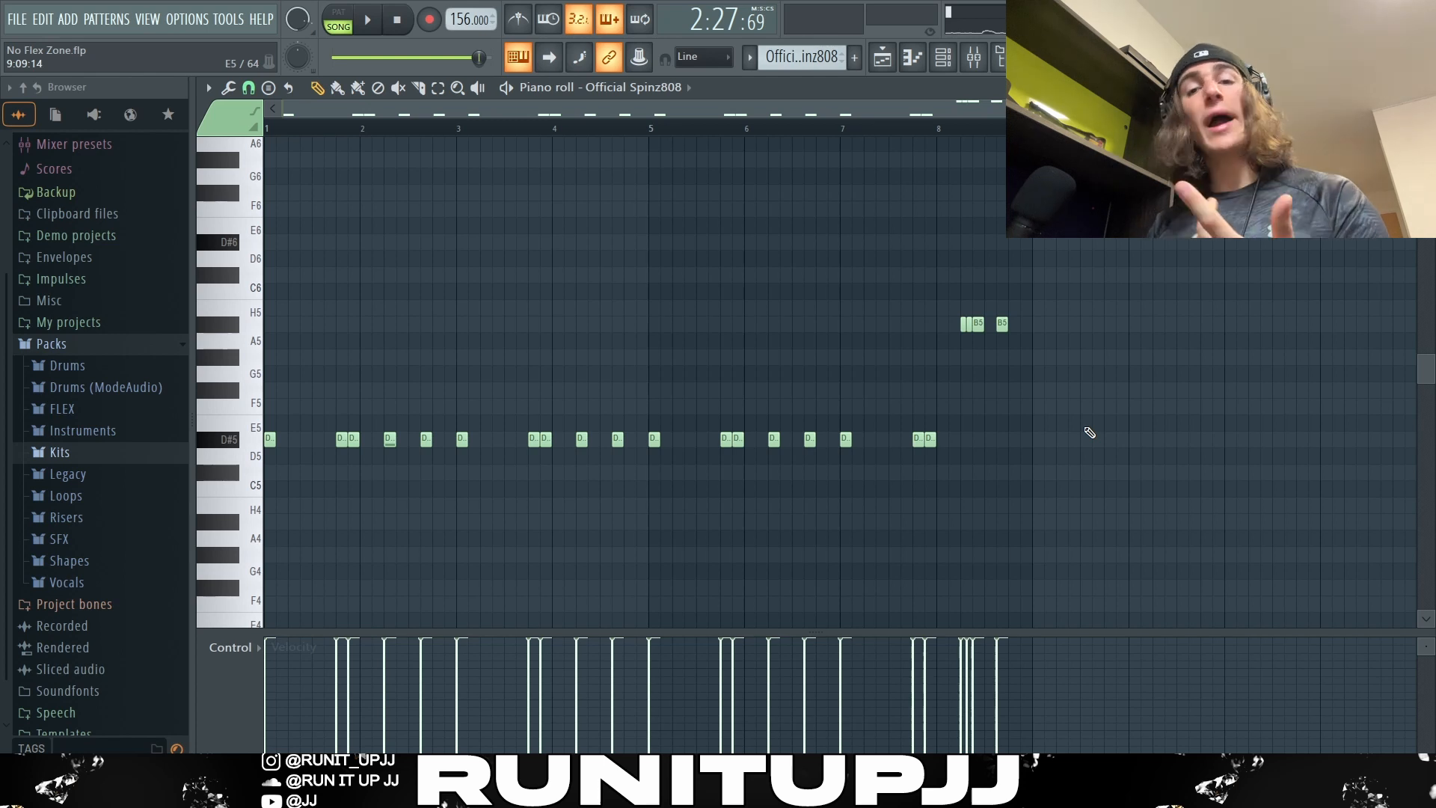
Step: Select all Official Spinz808 notes, lower and raise their velocities back to maximum, and clear the selection
key("ctrl+a")
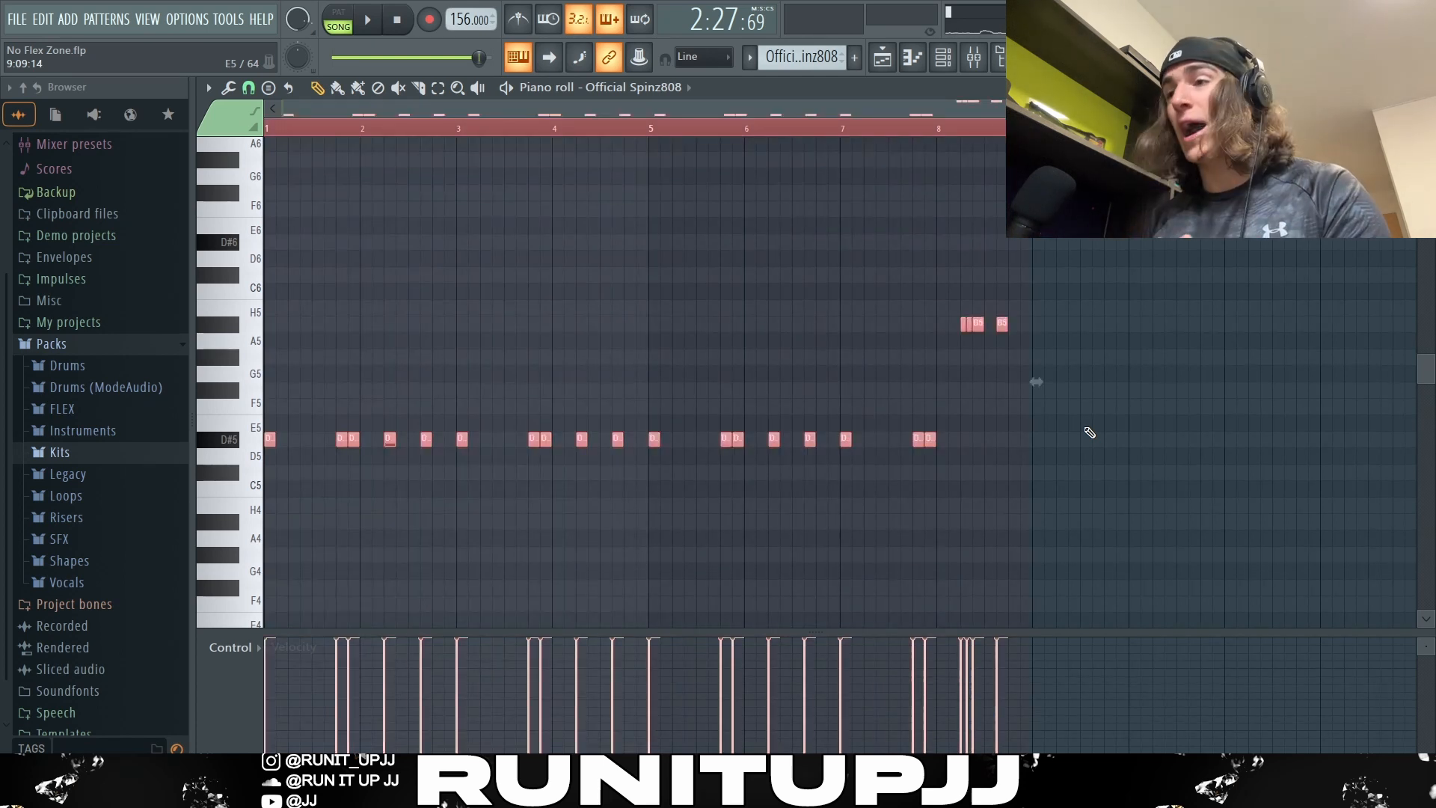
scroll(1083, 425, "down", 2)
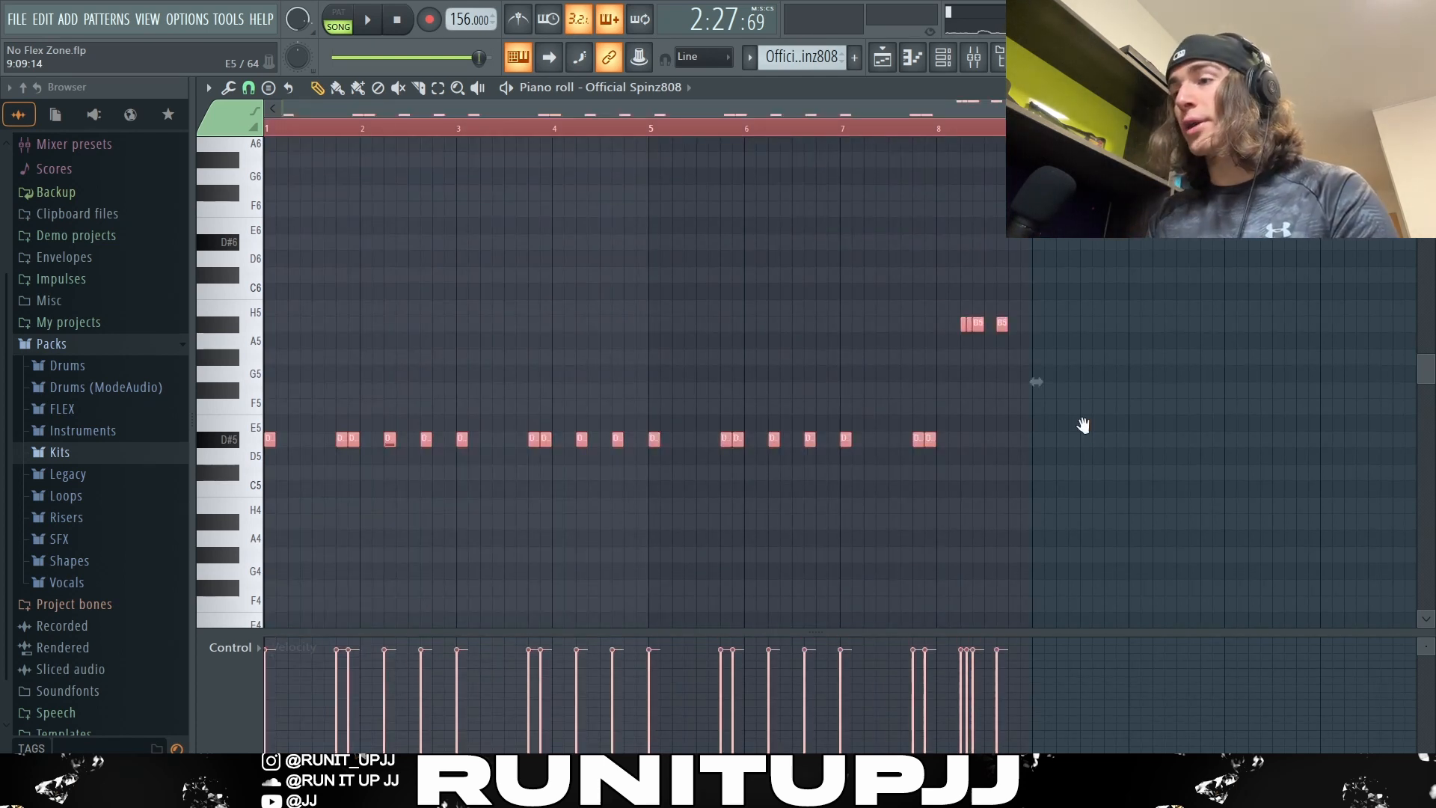
scroll(1083, 425, "up", 2)
scroll(1083, 426, "down", 3)
scroll(1083, 426, "up", 3)
scroll(1083, 426, "down", 2)
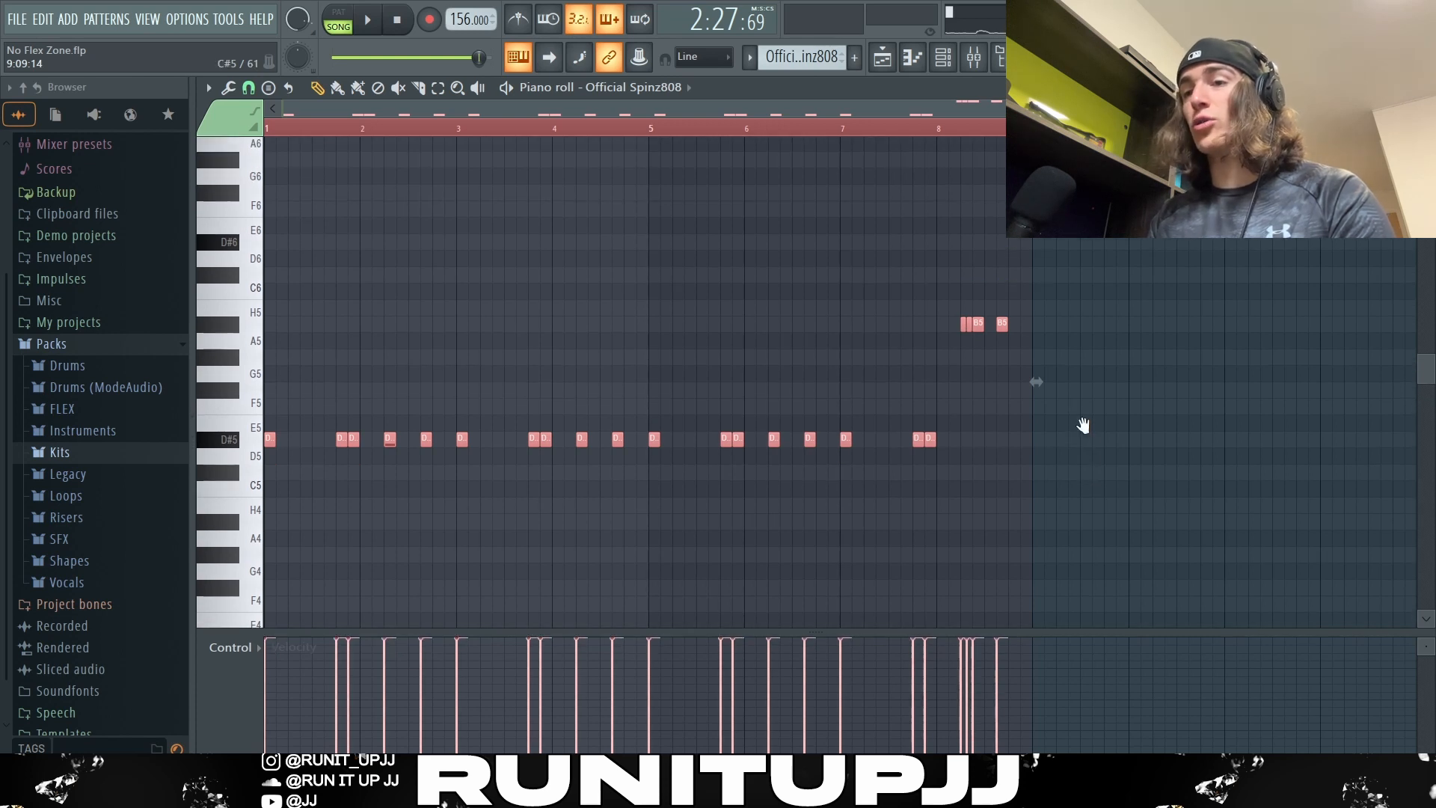
key("ctrl+d")
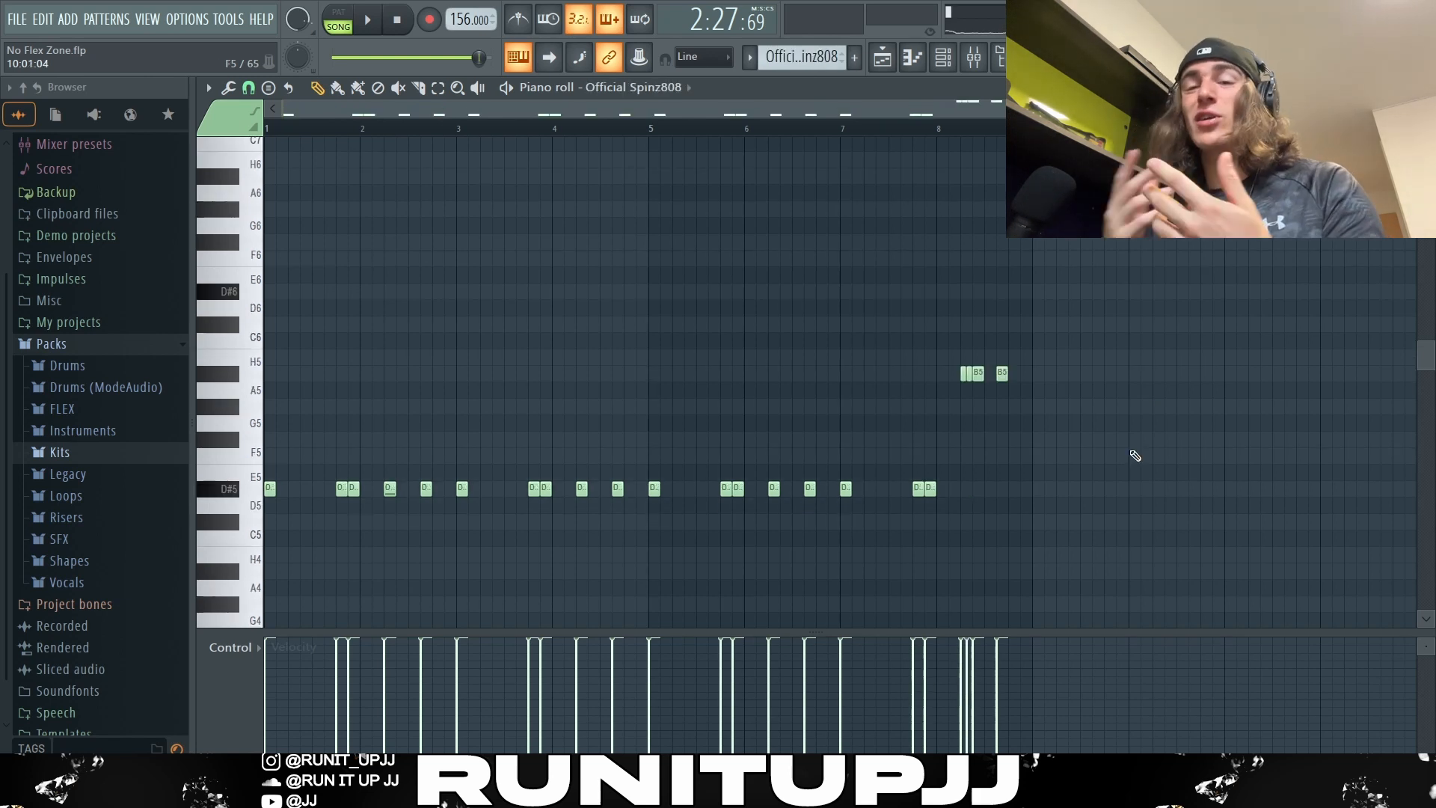
Step: Play the beat with the Official Spinz808 pattern open
key("space")
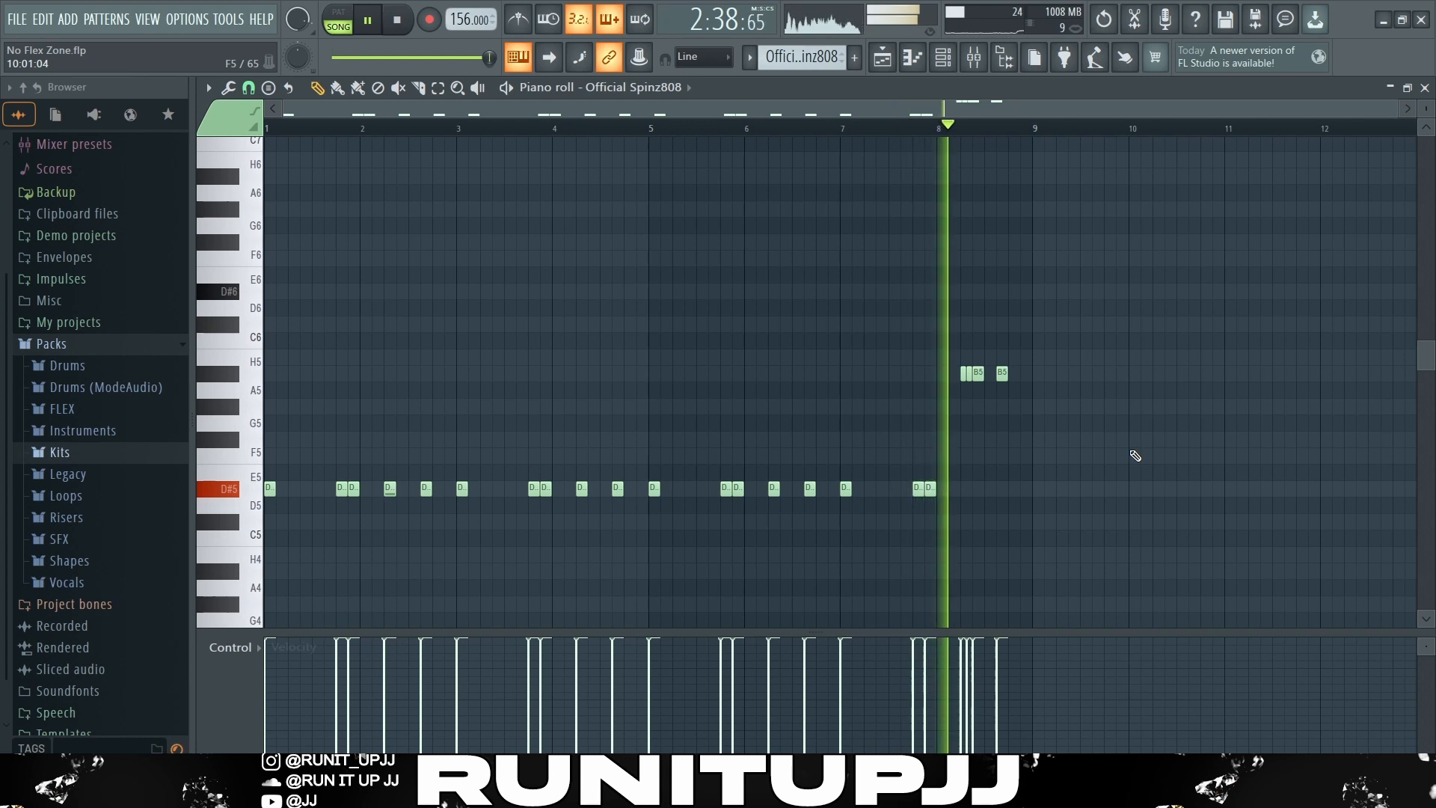
Step: Stop playback, examine the [FF] Open Hat pattern's notes, and play the full beat in the playlist from bar 97
key("space")
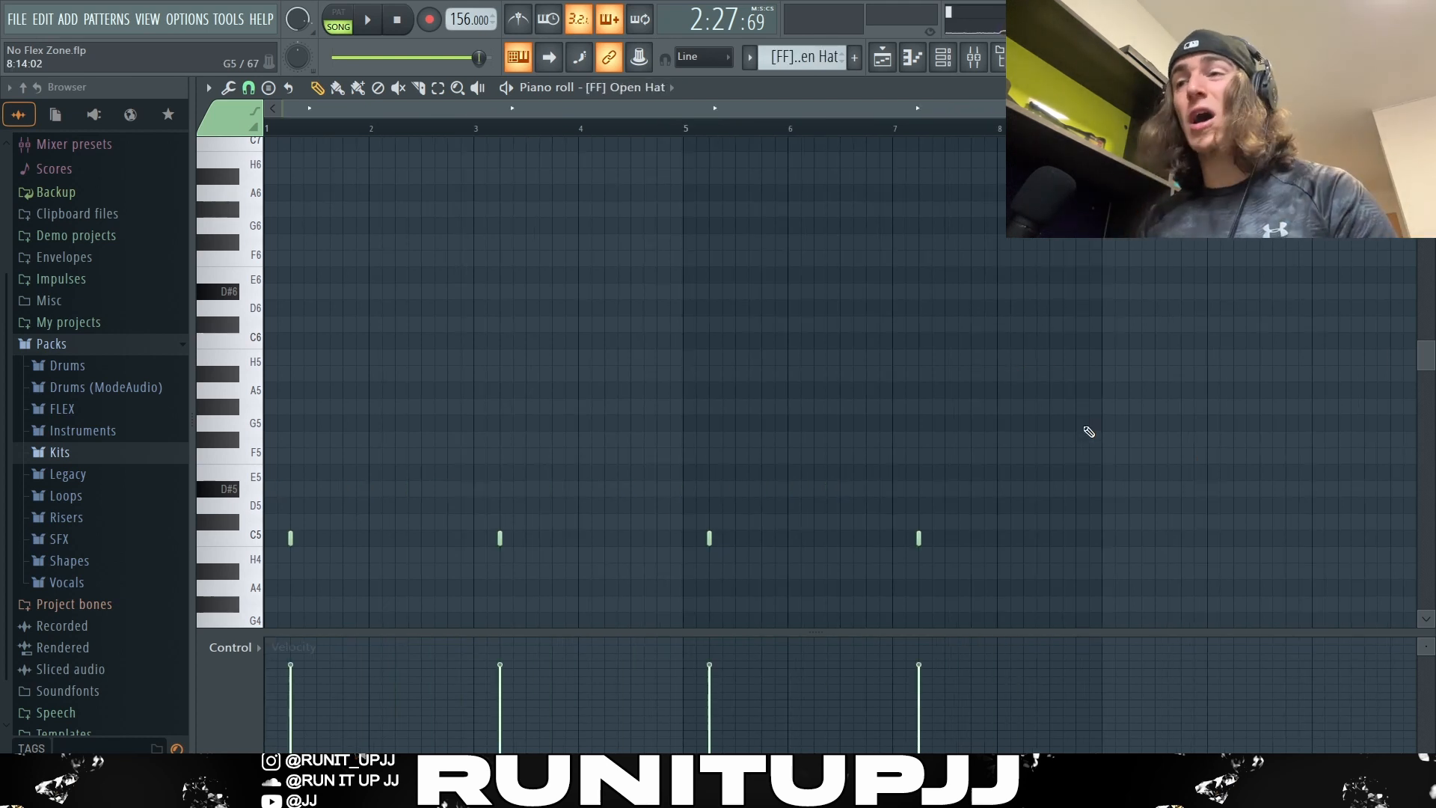
left_click_drag(475, 127, 266, 128)
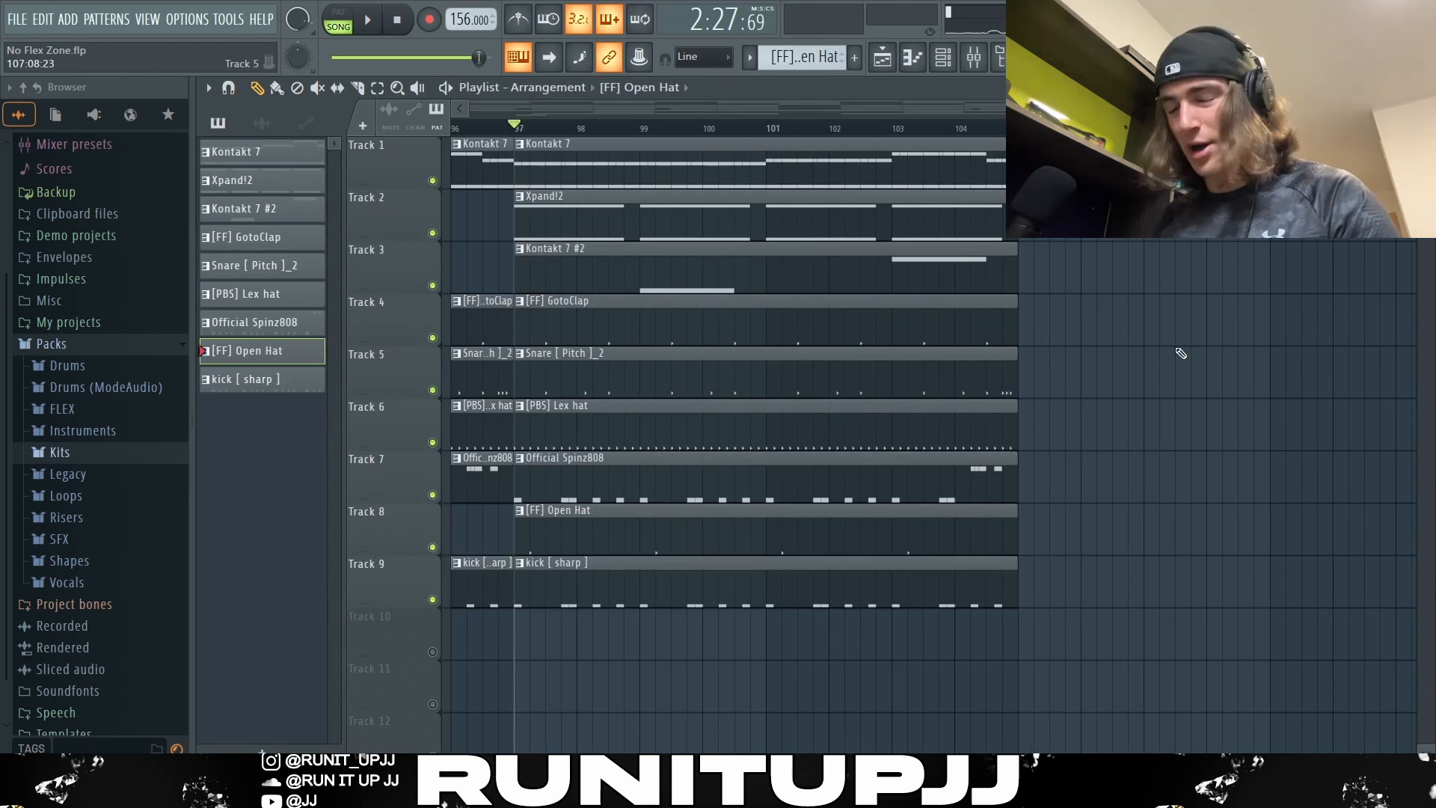
key("space")
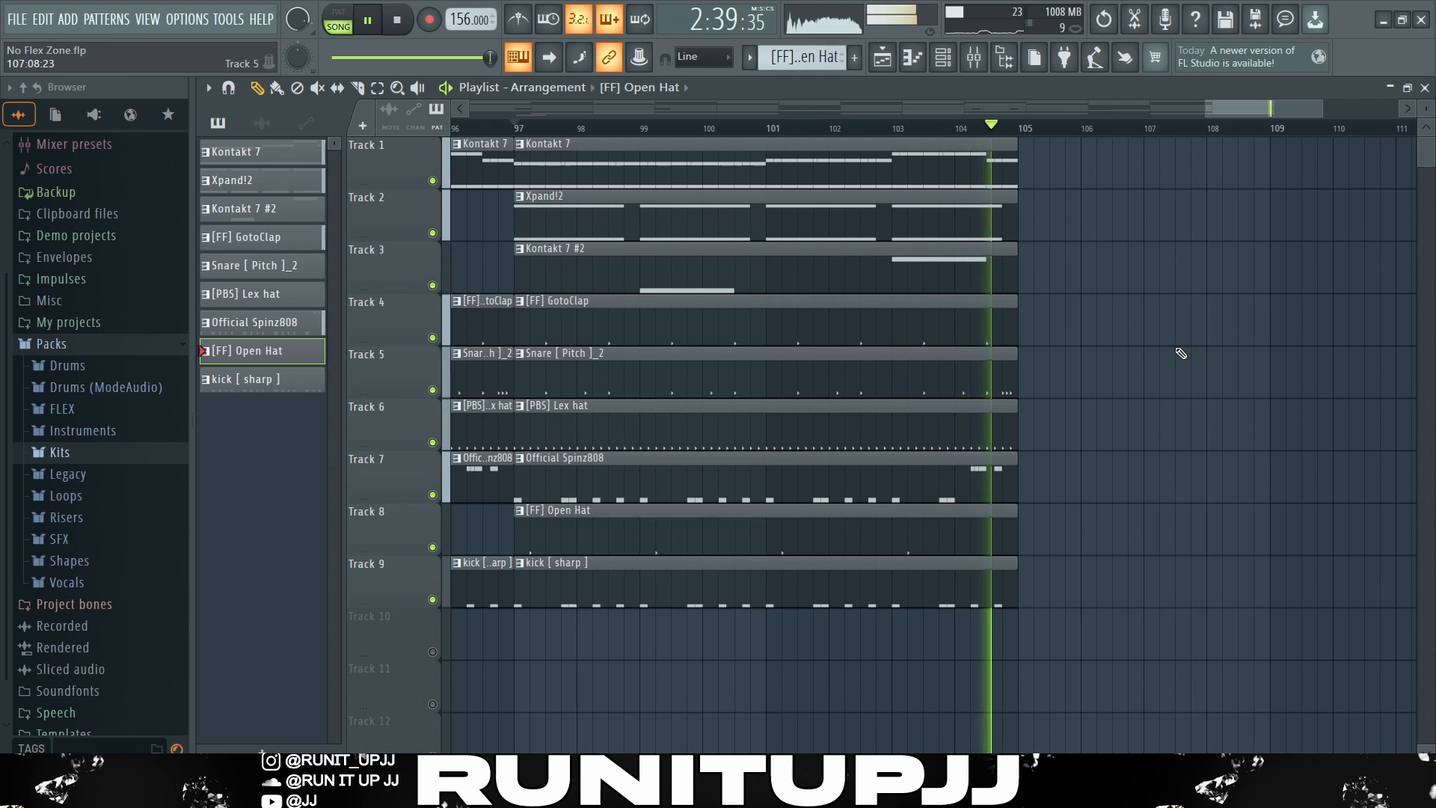
key("space")
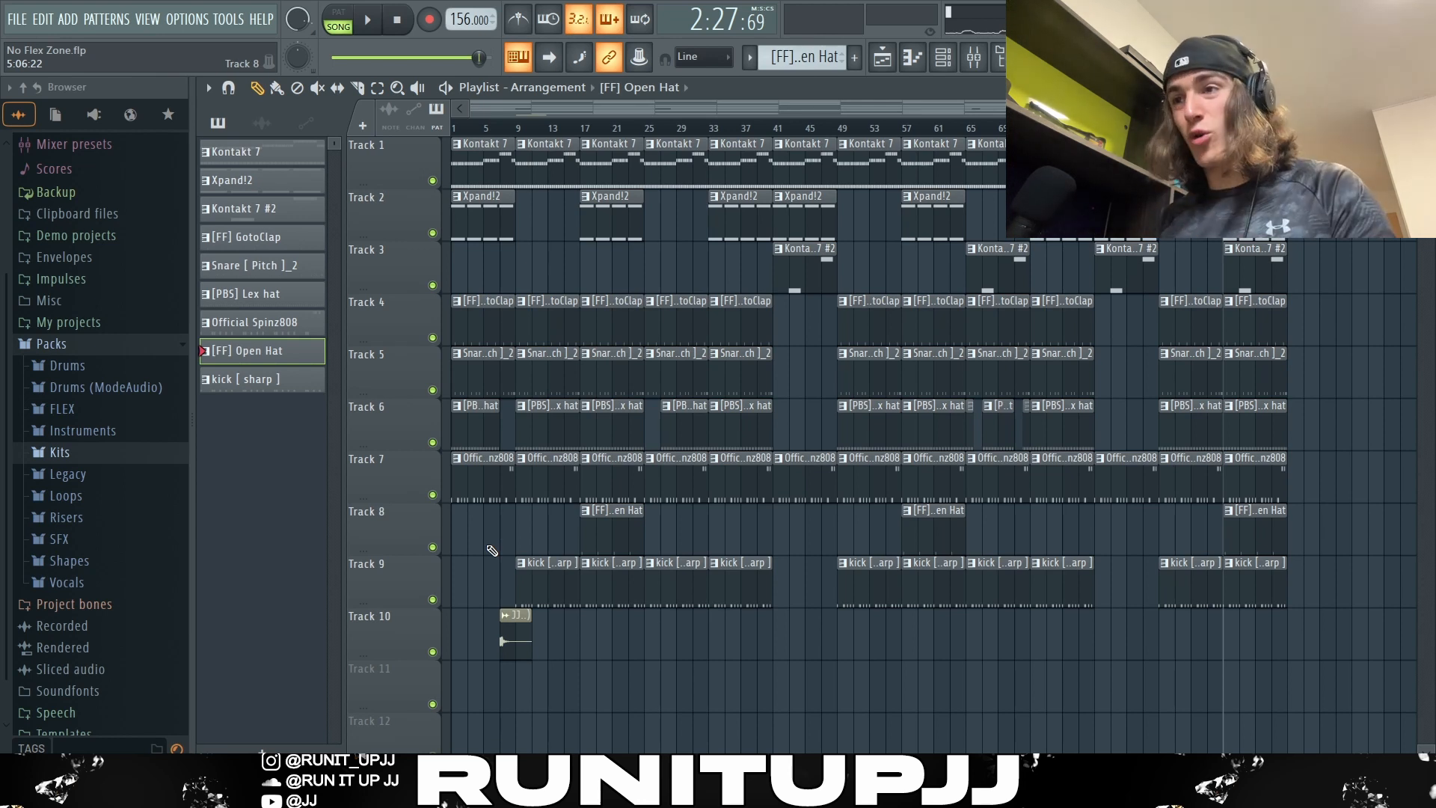
Step: Highlight the arrangement's clip sections in turn from the intro through bar 89, followed by the Kontakt 7 #2 clips at bars 65 and 97
left_click_drag(497, 557, 460, 143)
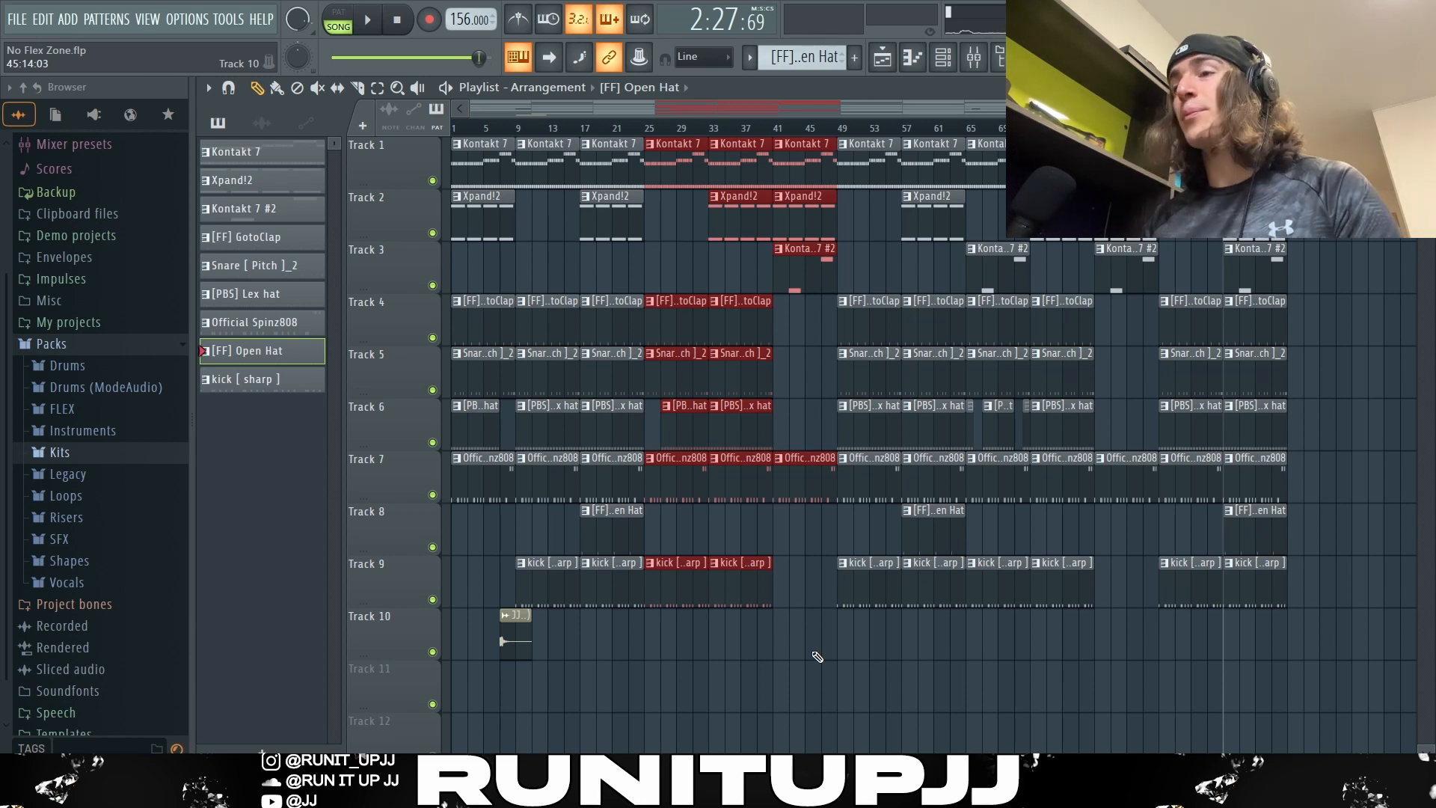
left_click_drag(682, 628, 653, 133)
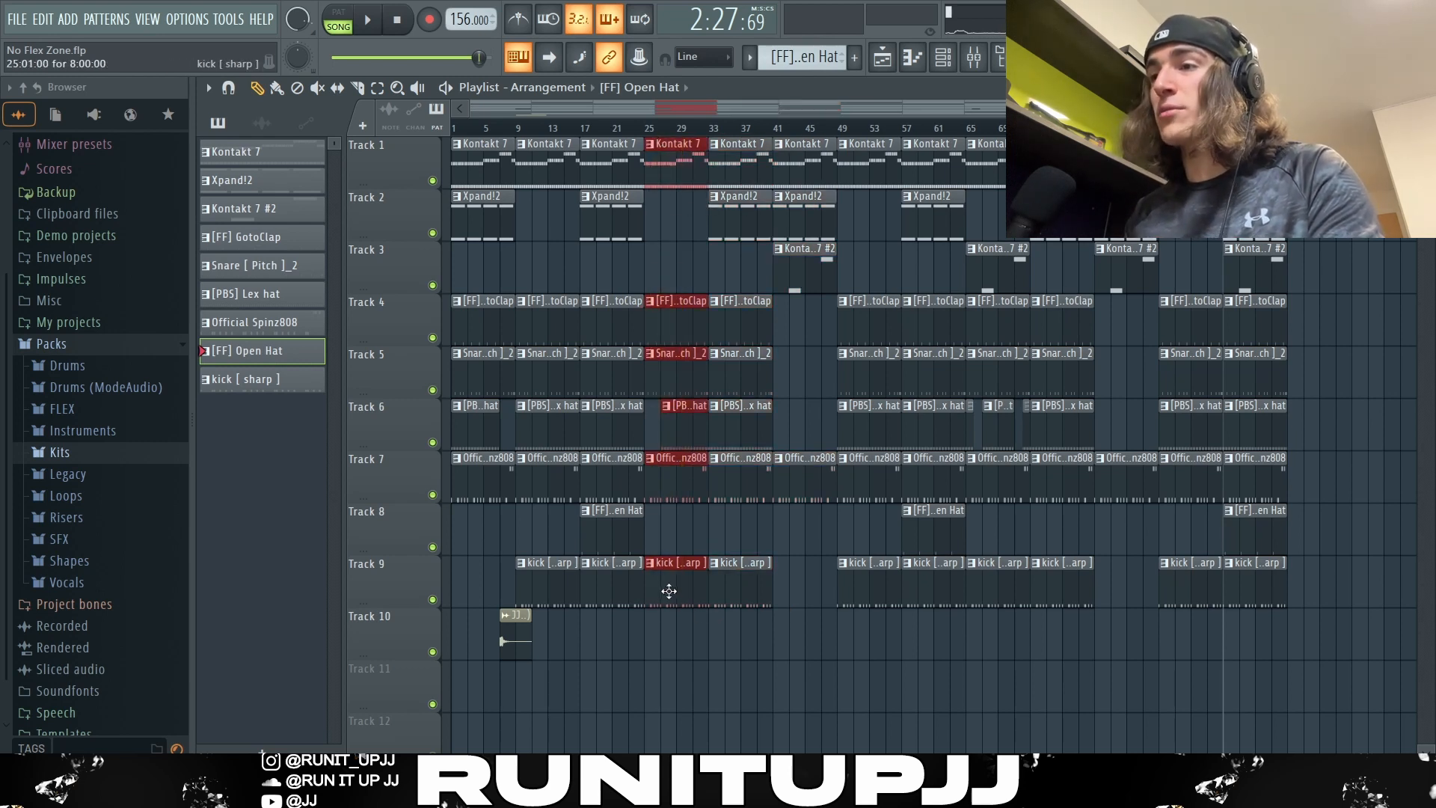
left_click_drag(753, 645, 715, 143)
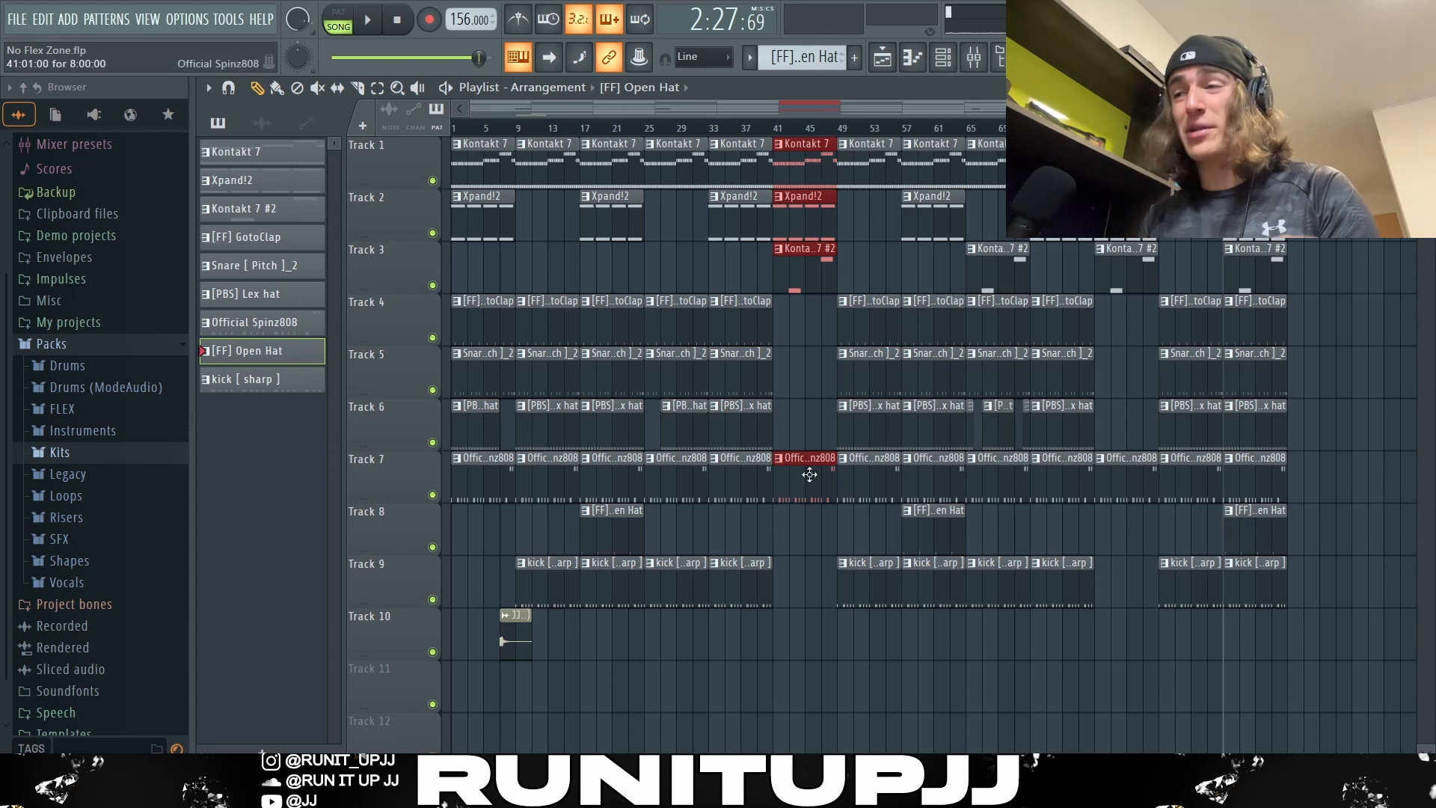
left_click_drag(954, 658, 875, 139)
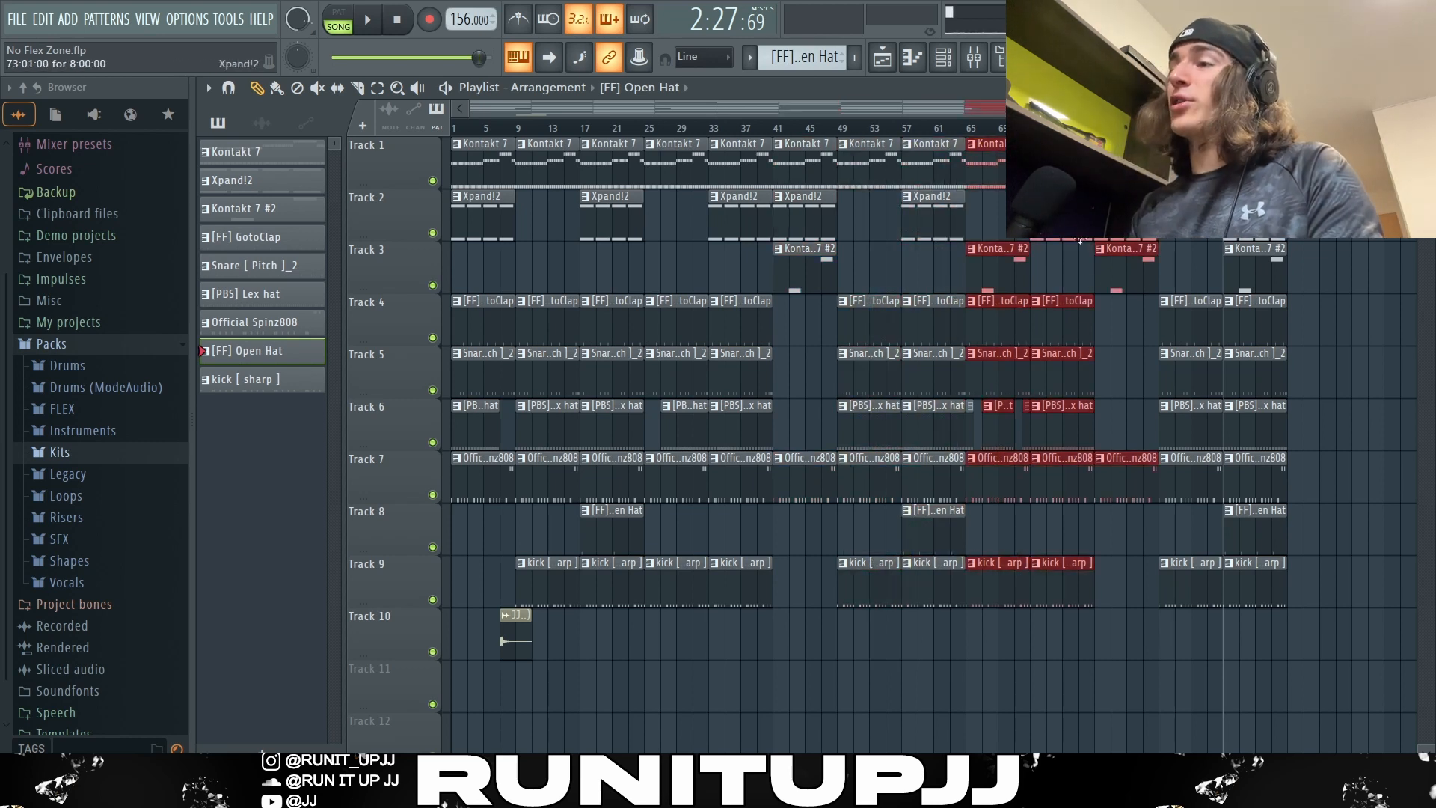
left_click_drag(1062, 271, 1015, 253)
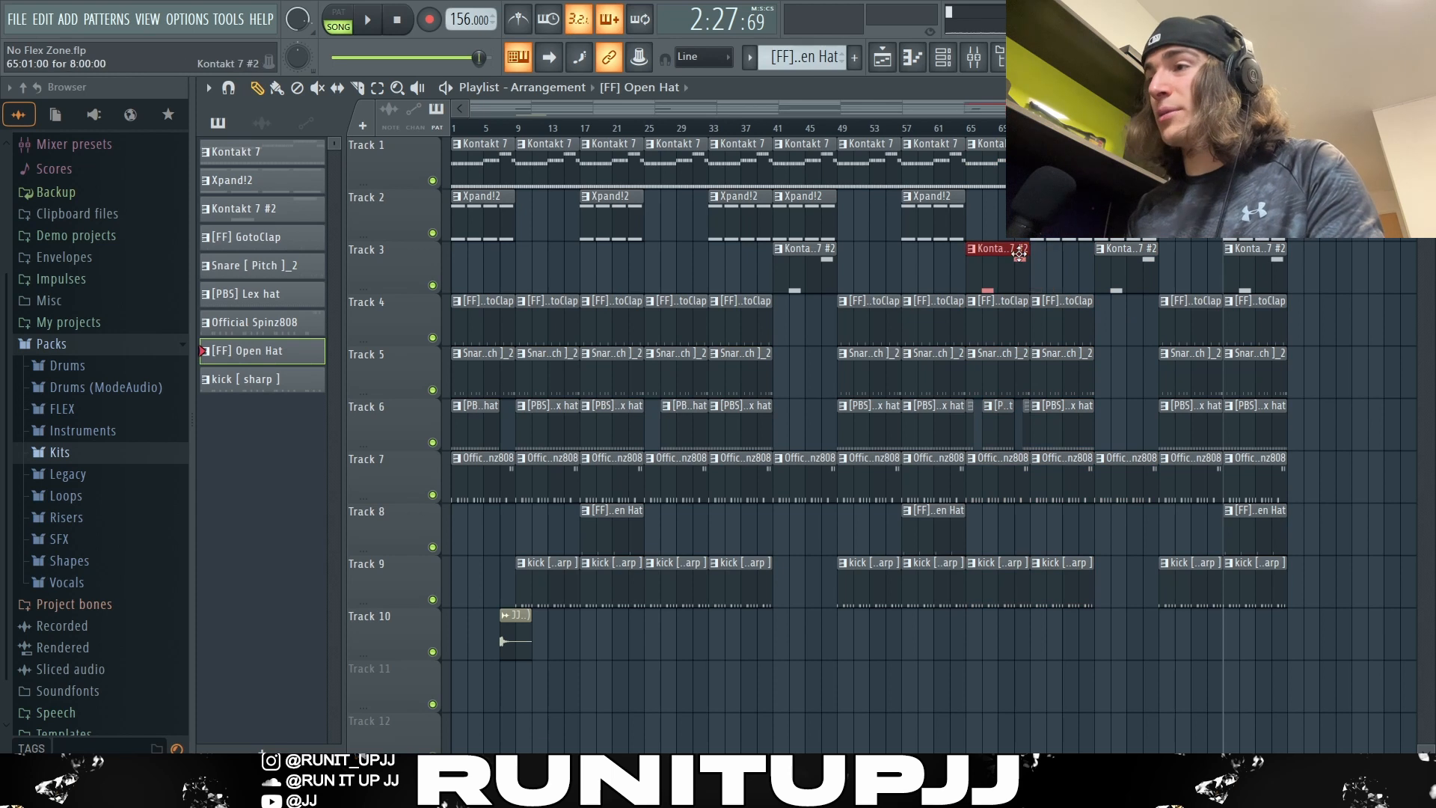
left_click_drag(1331, 249, 1280, 292)
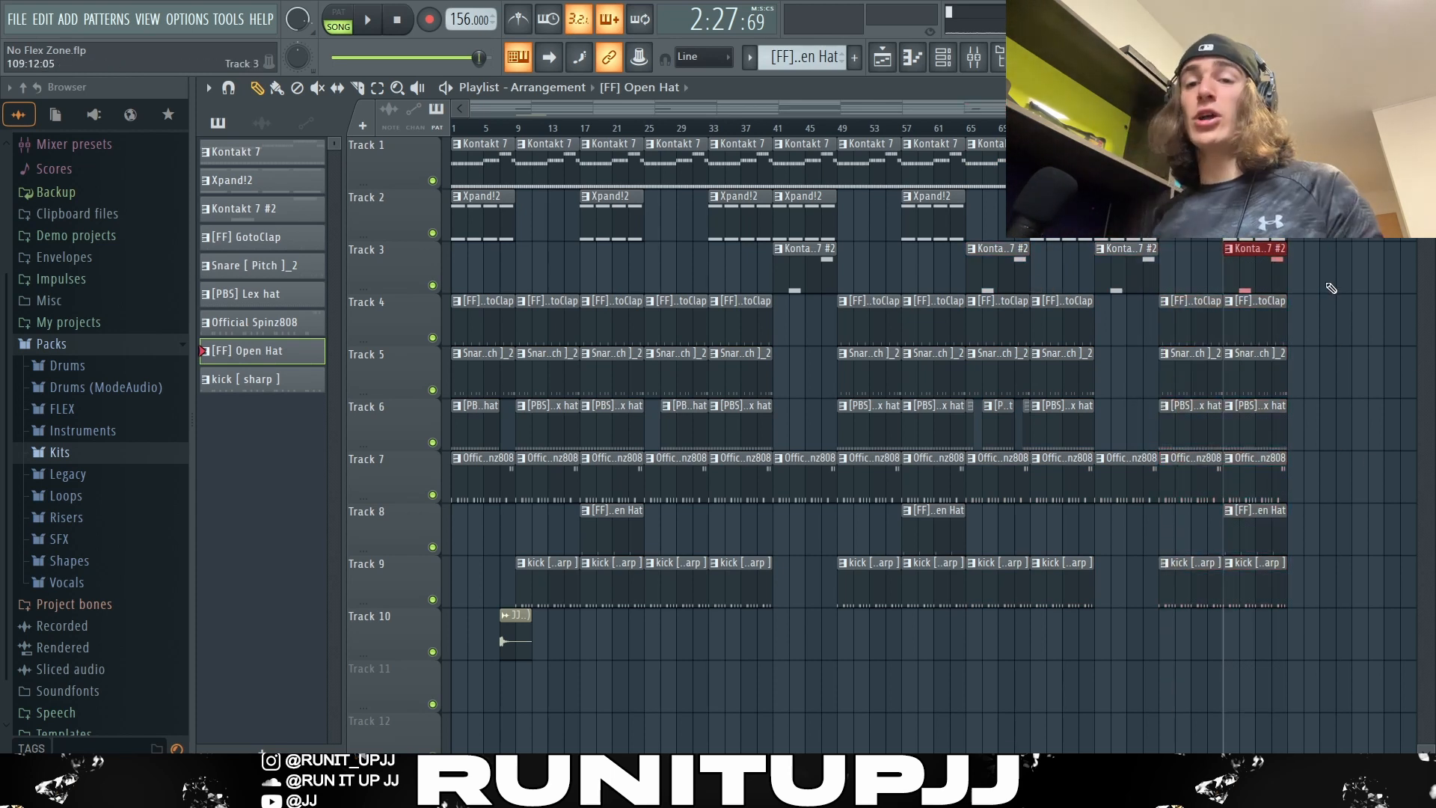